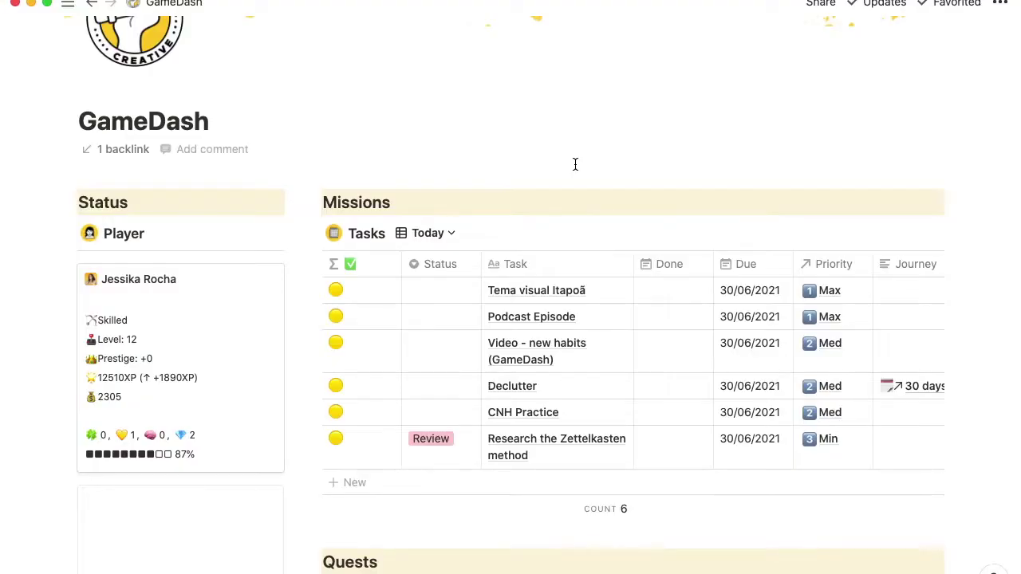
Step: Open the page of the first day listed in the Dailies habits table under Quests
{"action": "scroll", "coordinate": [575, 164], "scroll_direction": "down", "scroll_amount": 10}
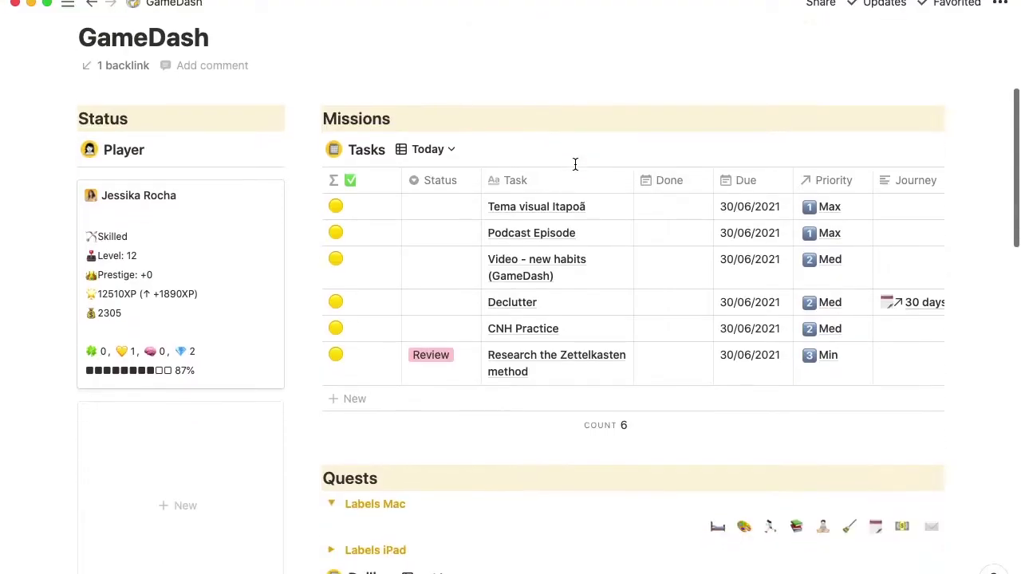
{"action": "scroll", "coordinate": [574, 164], "scroll_direction": "down", "scroll_amount": 3}
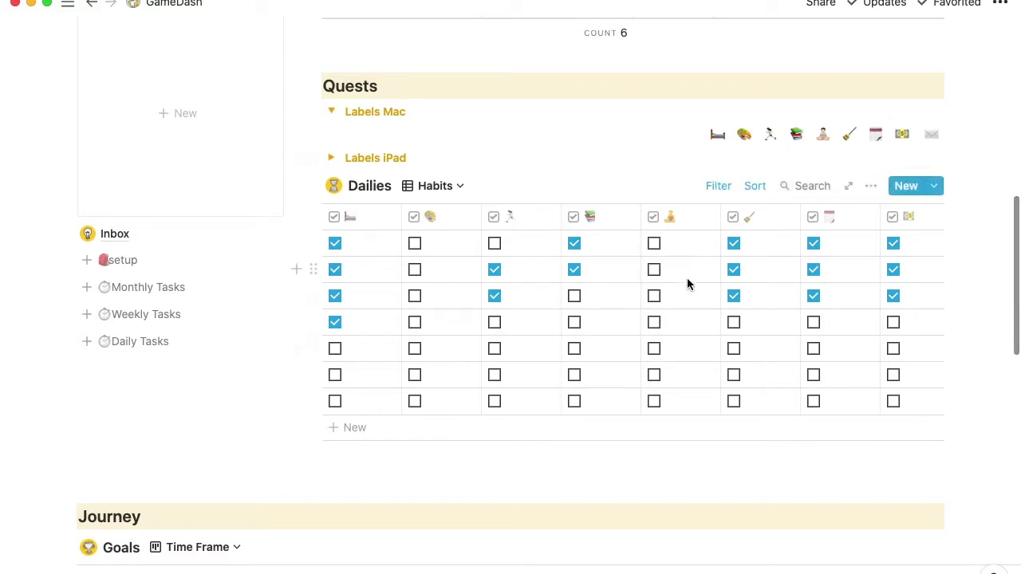
{"action": "scroll", "coordinate": [687, 284], "scroll_direction": "down", "scroll_amount": 1}
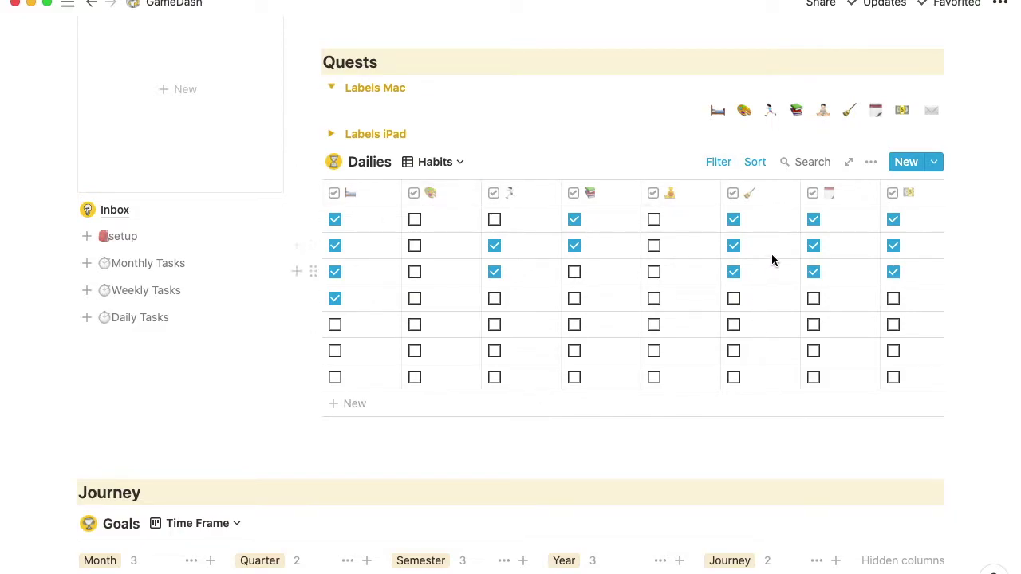
{"action": "scroll", "coordinate": [827, 279], "scroll_direction": "right", "scroll_amount": 5}
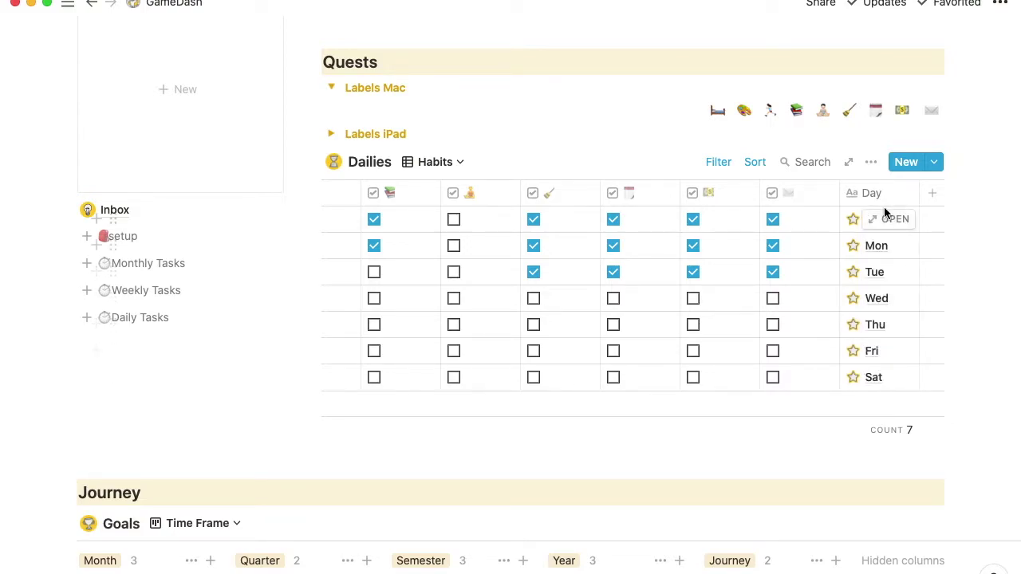
{"action": "scroll", "coordinate": [753, 283], "scroll_direction": "left", "scroll_amount": 3}
{"action": "scroll", "coordinate": [752, 278], "scroll_direction": "right", "scroll_amount": 3}
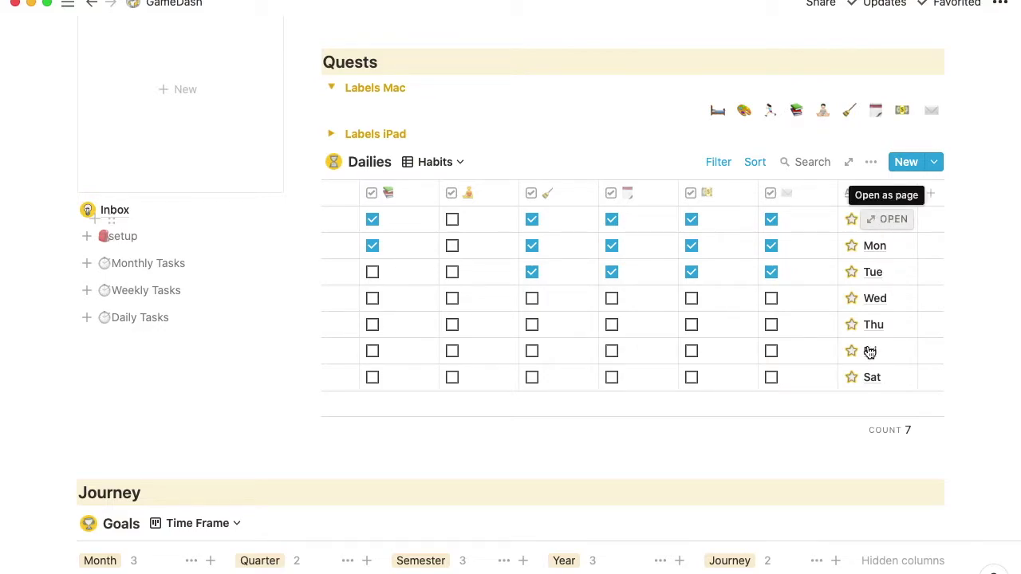
{"action": "left_click", "coordinate": [871, 220]}
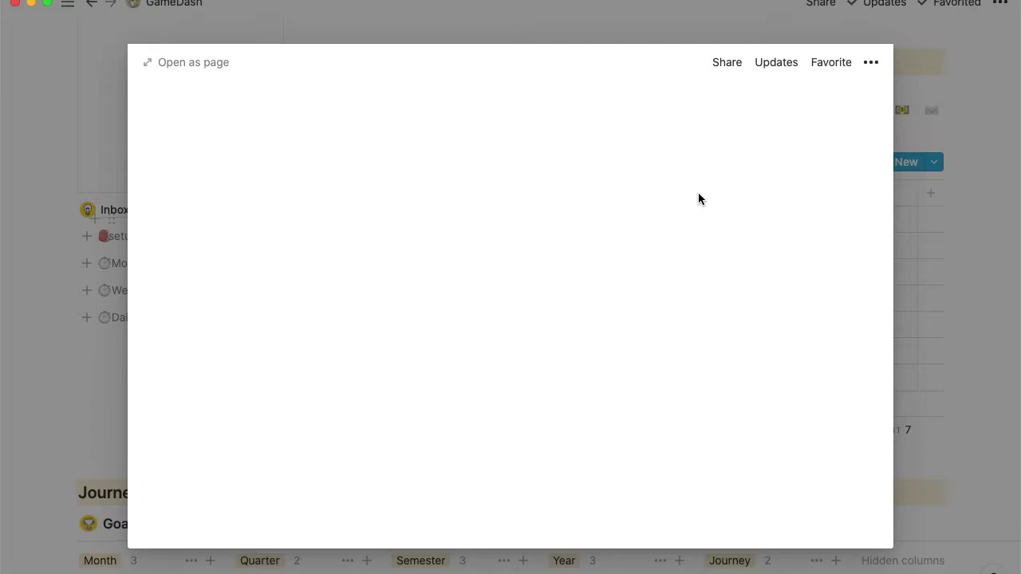
Step: Review the day's properties down to the end of the list and inspect the T_habits formula
{"action": "scroll", "coordinate": [518, 312], "scroll_direction": "down", "scroll_amount": 5}
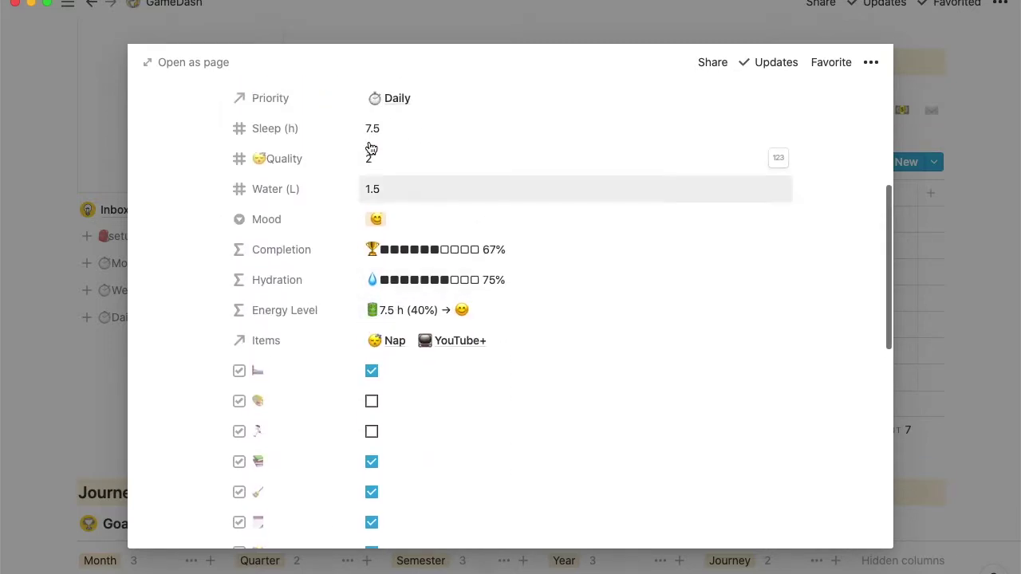
{"action": "scroll", "coordinate": [411, 341], "scroll_direction": "down", "scroll_amount": 2}
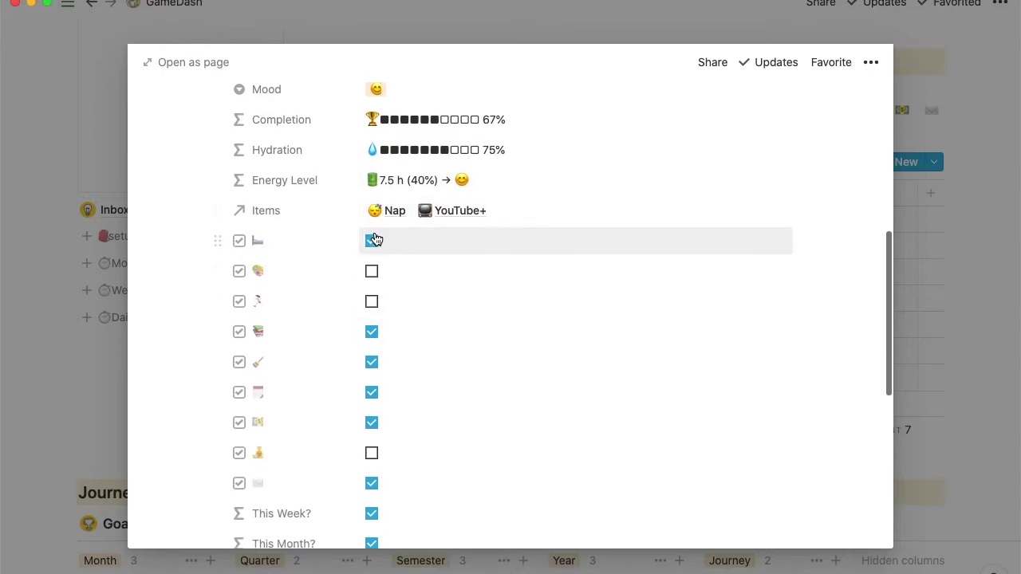
{"action": "scroll", "coordinate": [382, 417], "scroll_direction": "down", "scroll_amount": 5}
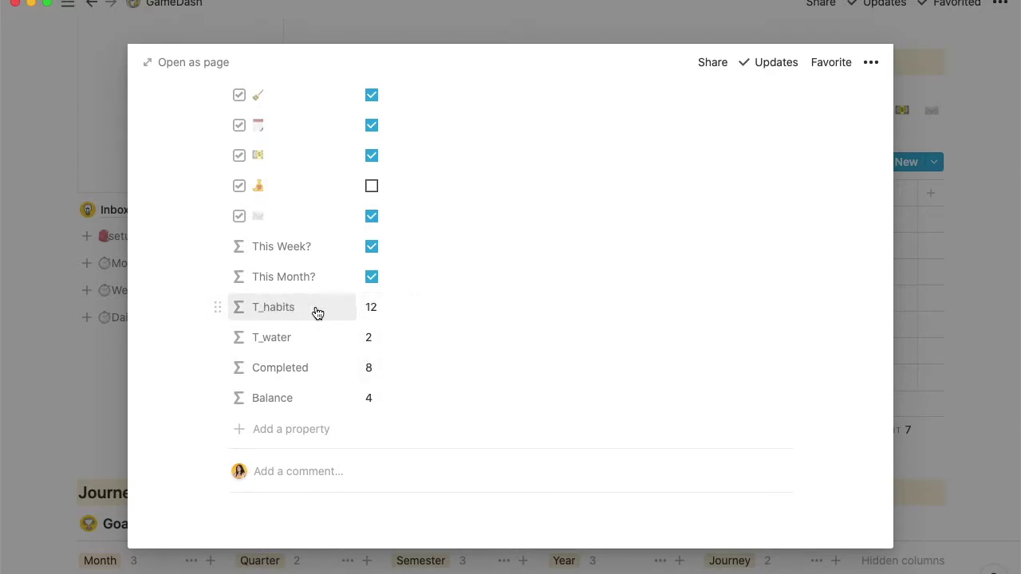
{"action": "left_click", "coordinate": [394, 317]}
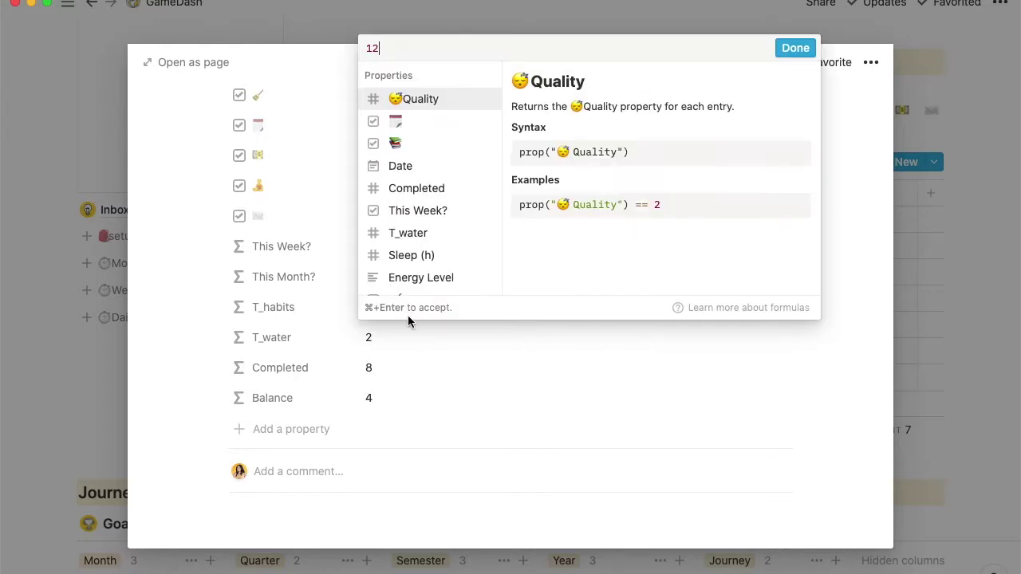
{"action": "left_click", "coordinate": [444, 363]}
Step: Examine the Sleep, Water, Mood, Completion, Hydration and Energy Level properties and the habit checkboxes
{"action": "scroll", "coordinate": [423, 295], "scroll_direction": "up", "scroll_amount": 3}
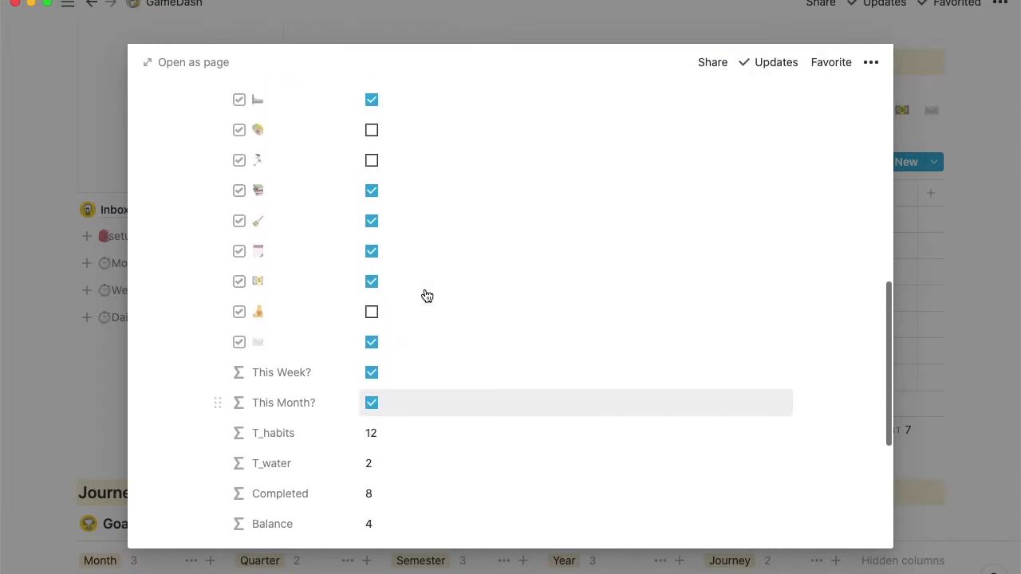
{"action": "scroll", "coordinate": [369, 212], "scroll_direction": "up", "scroll_amount": 5}
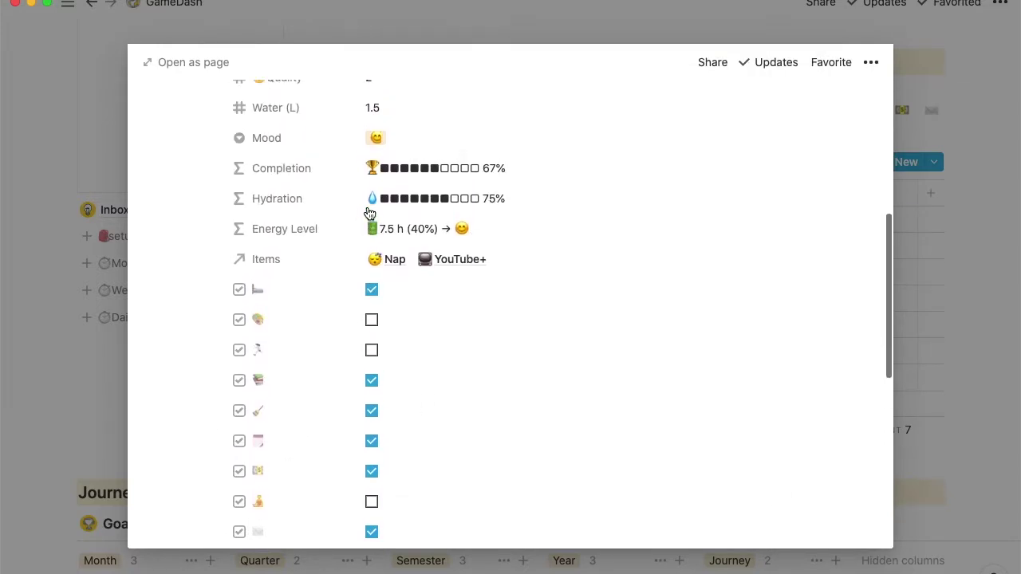
{"action": "scroll", "coordinate": [369, 212], "scroll_direction": "down", "scroll_amount": 2}
{"action": "scroll", "coordinate": [369, 211], "scroll_direction": "up", "scroll_amount": 4}
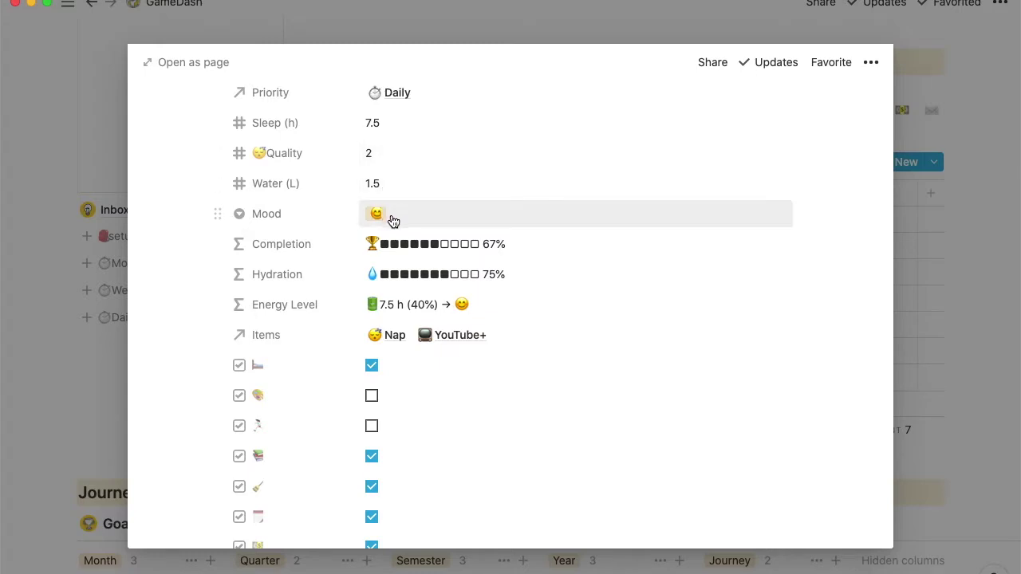
{"action": "scroll", "coordinate": [416, 315], "scroll_direction": "down", "scroll_amount": 5}
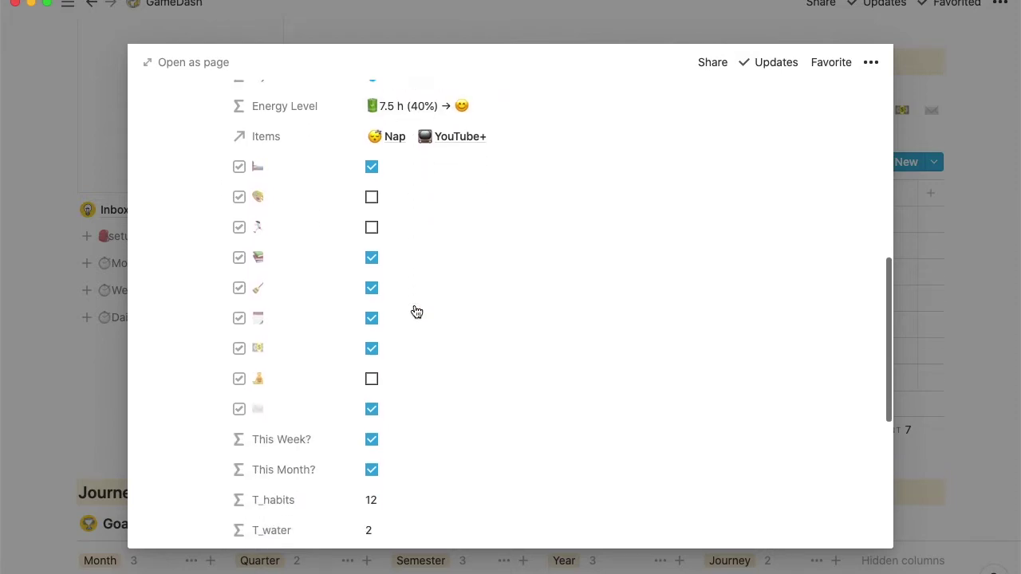
{"action": "scroll", "coordinate": [416, 312], "scroll_direction": "down", "scroll_amount": 1}
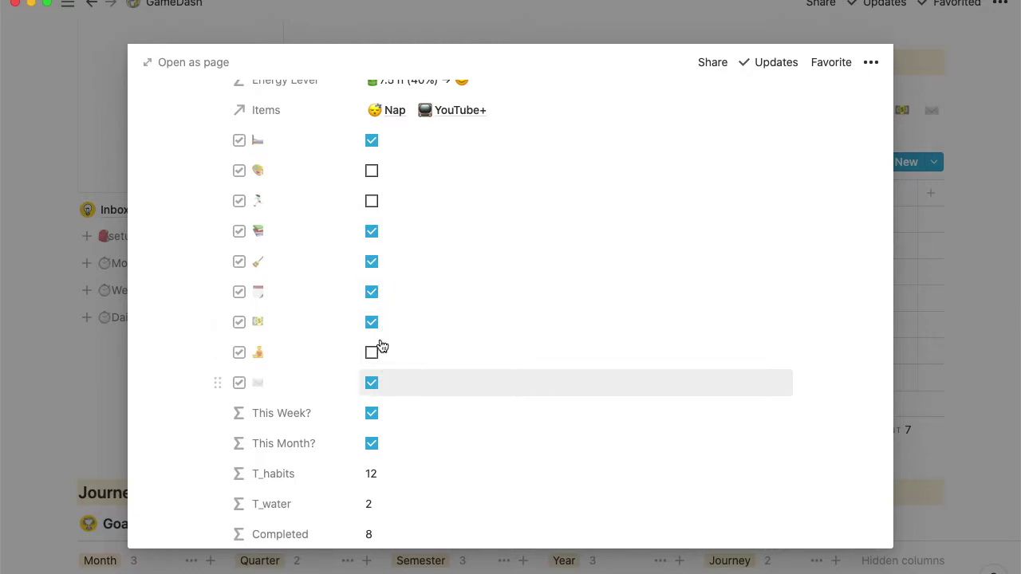
{"action": "scroll", "coordinate": [399, 385], "scroll_direction": "down", "scroll_amount": 3}
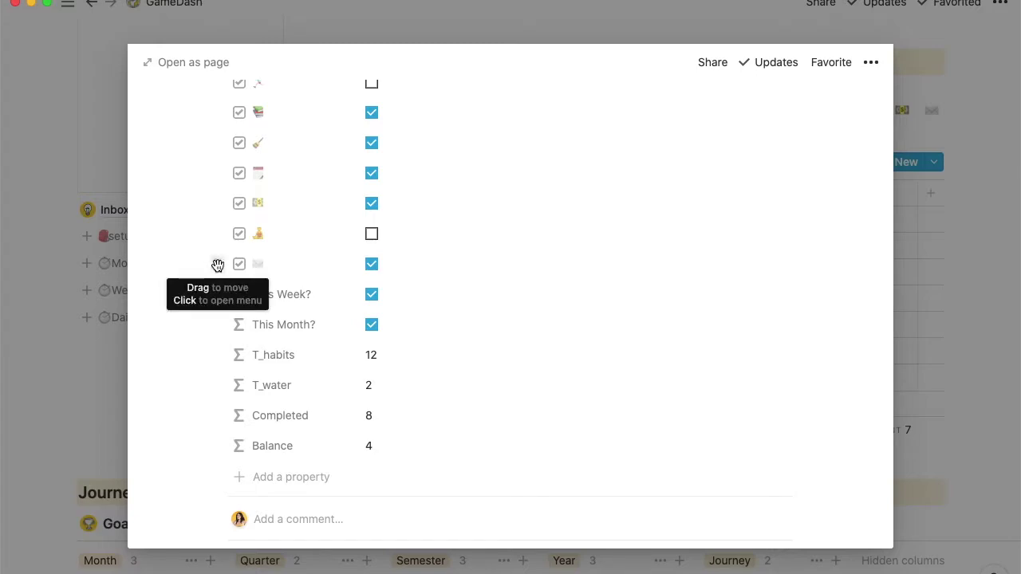
Step: Duplicate the envelope habit checkbox property and name the copy A
{"action": "left_click", "coordinate": [218, 265]}
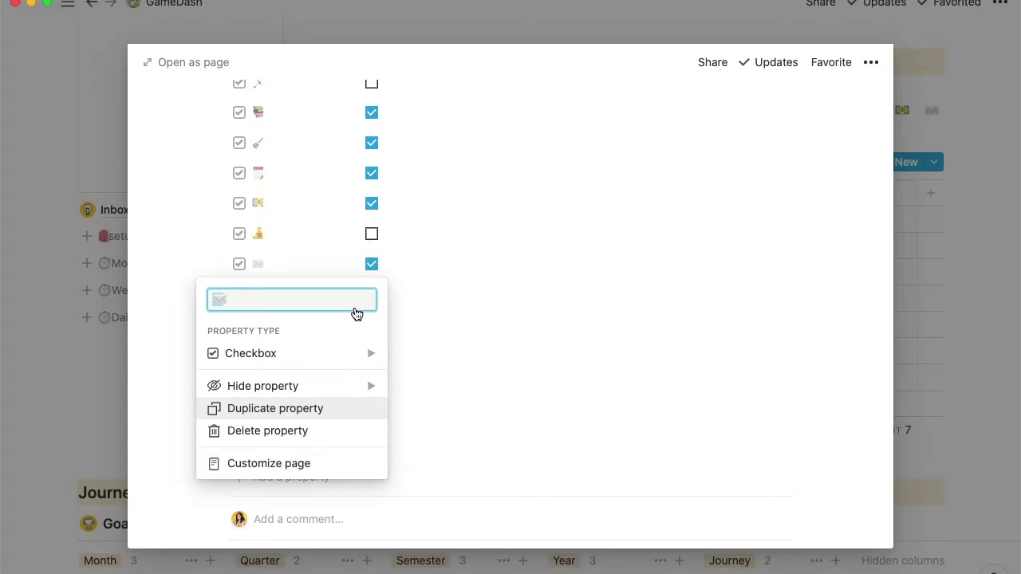
{"action": "key", "text": "Return"}
{"action": "left_click", "coordinate": [295, 295]}
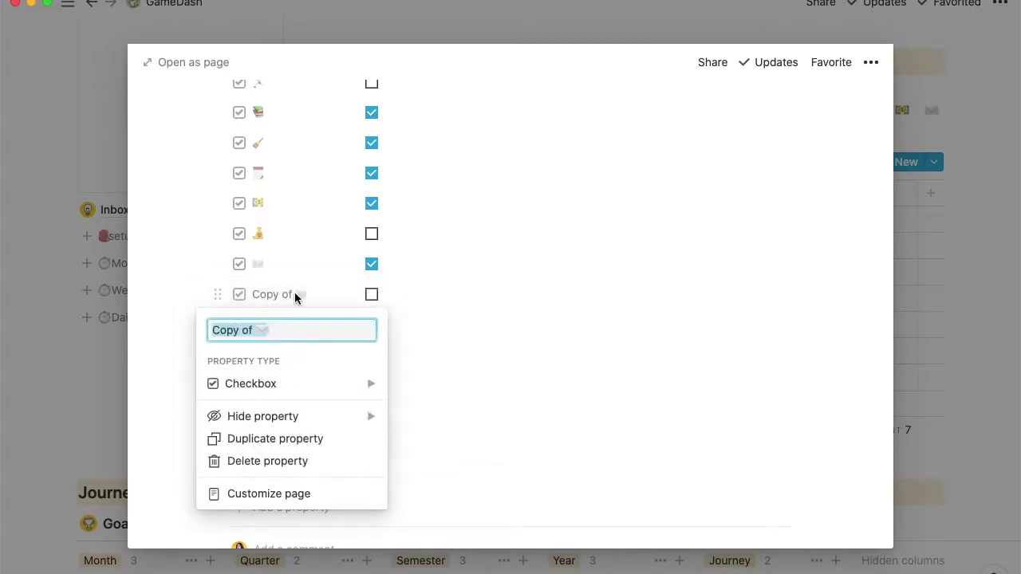
{"action": "type", "text": "A"}
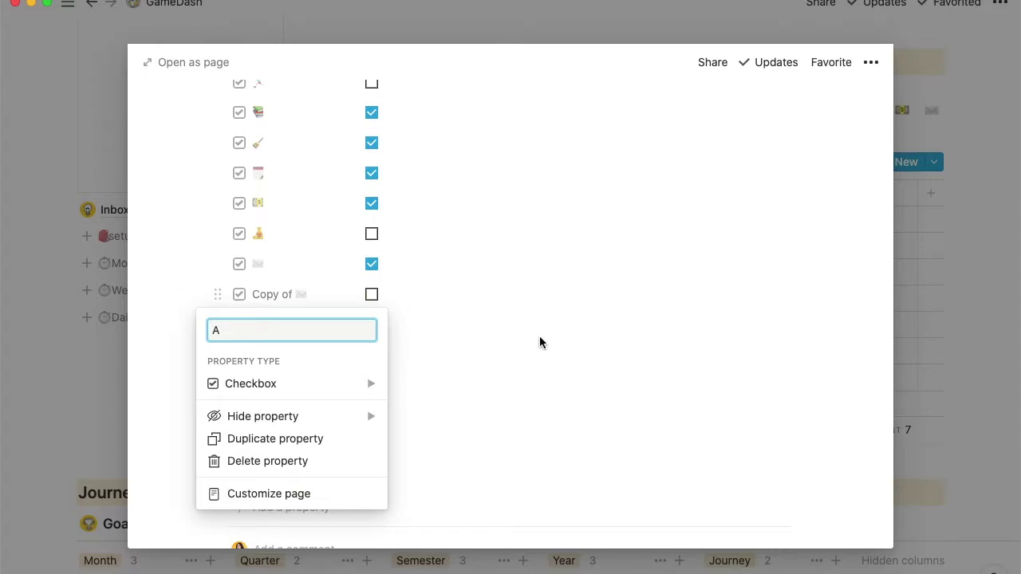
{"action": "left_click", "coordinate": [479, 283]}
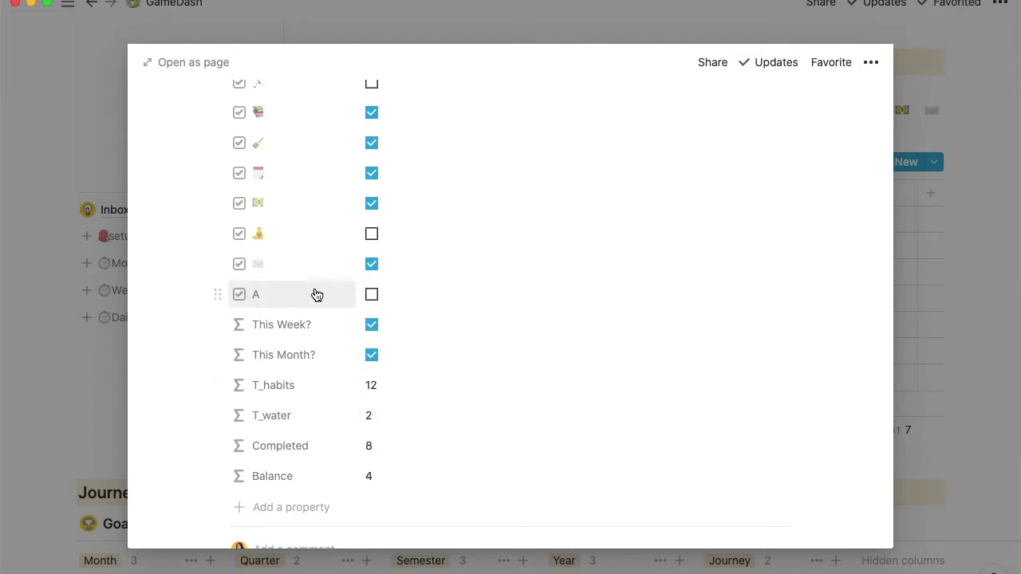
Step: Set the T_habits formula to 13
{"action": "left_click", "coordinate": [405, 386]}
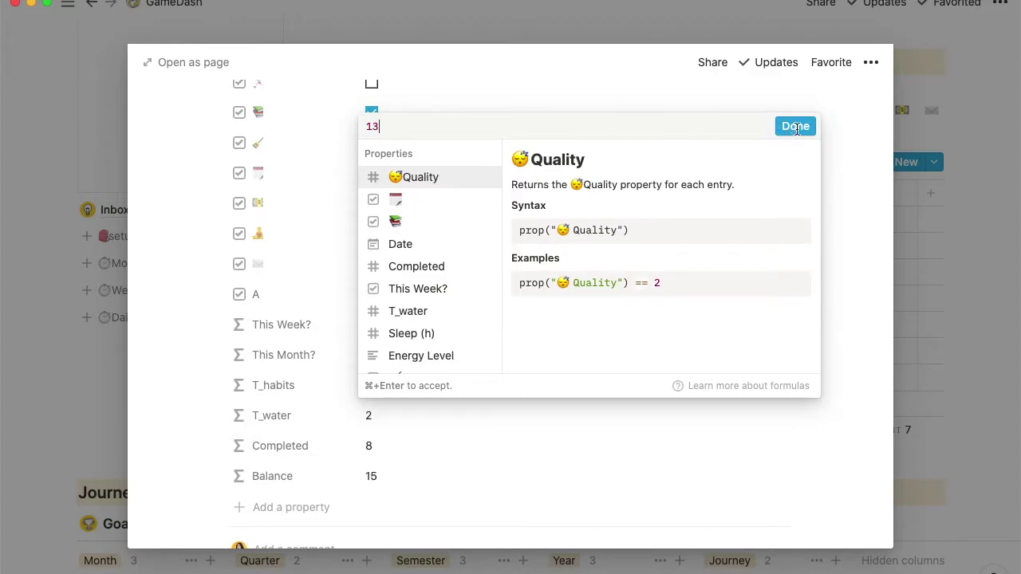
{"action": "left_click", "coordinate": [864, 169]}
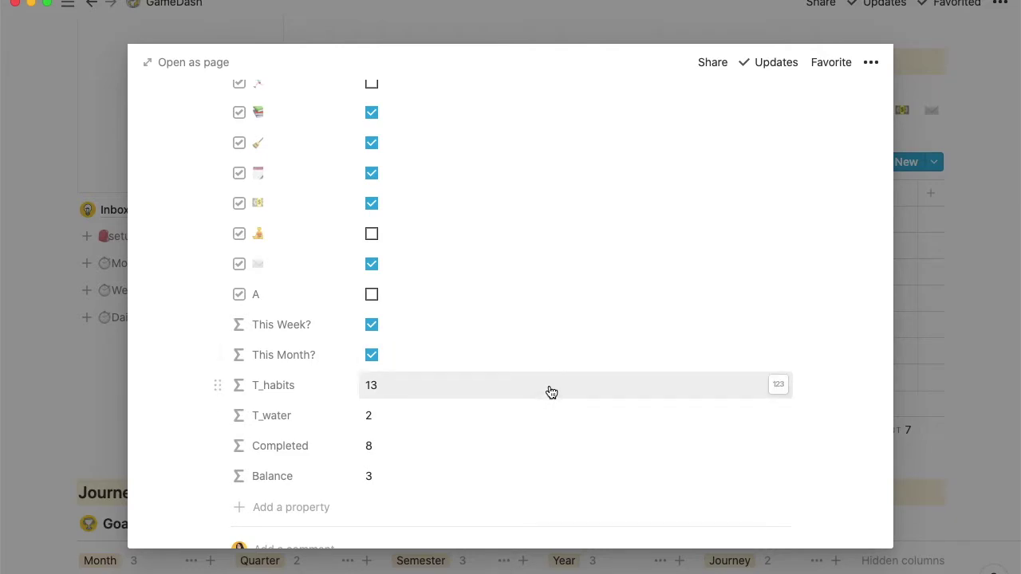
Step: Open the Completed formula and examine its toNumber(prop()) terms for the individual habits
{"action": "left_click", "coordinate": [511, 448]}
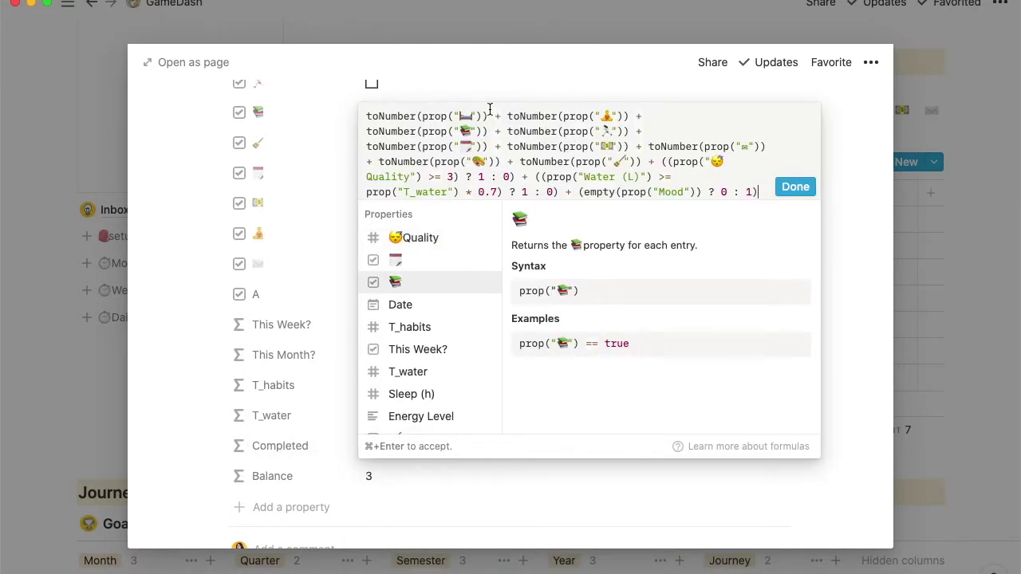
{"action": "left_click_drag", "start_coordinate": [366, 117], "coordinate": [629, 117]}
{"action": "left_click", "coordinate": [375, 126]}
{"action": "left_click", "coordinate": [467, 131]}
{"action": "left_click", "coordinate": [544, 131]}
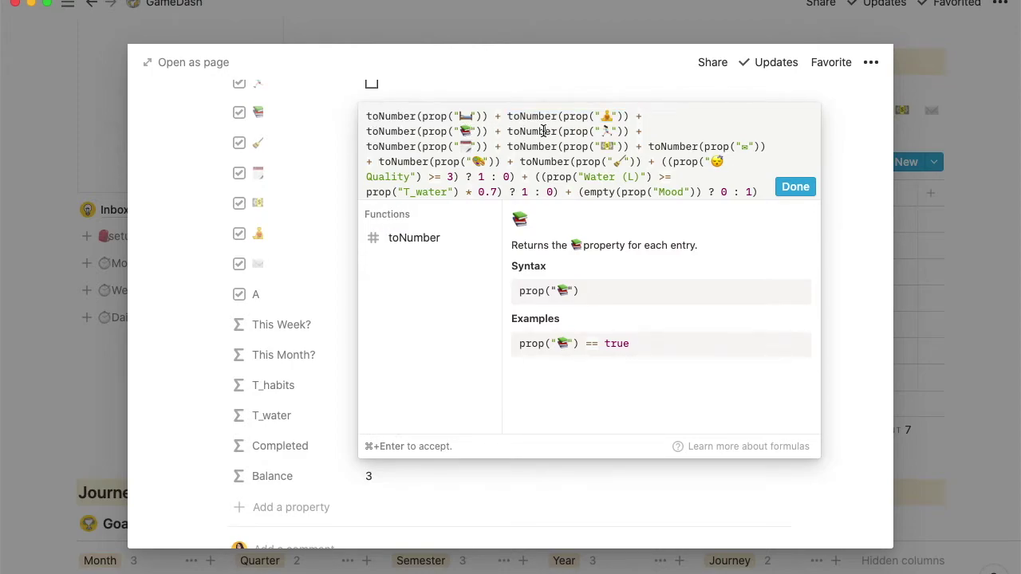
{"action": "left_click", "coordinate": [615, 131]}
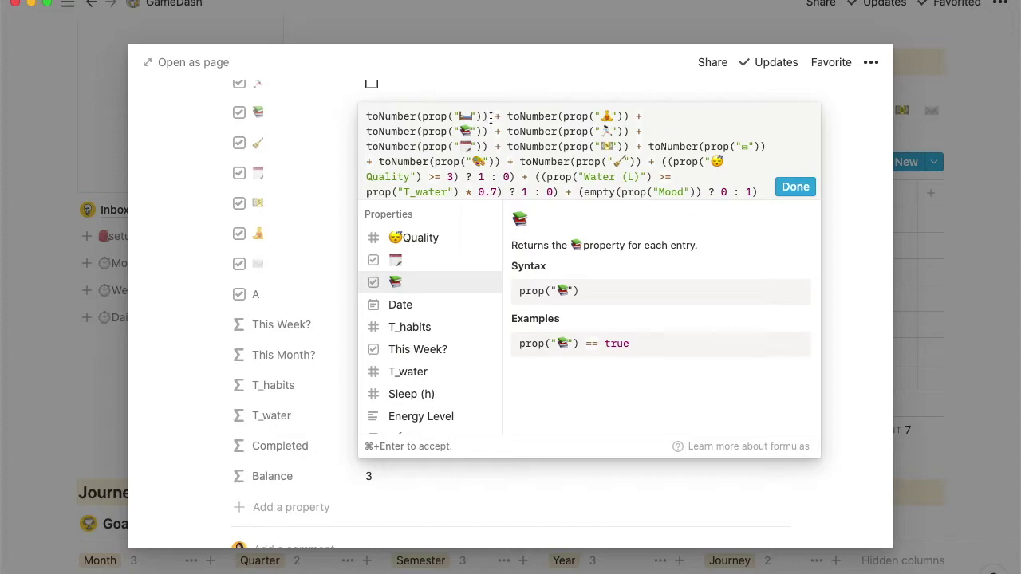
{"action": "left_click_drag", "start_coordinate": [491, 117], "coordinate": [367, 112]}
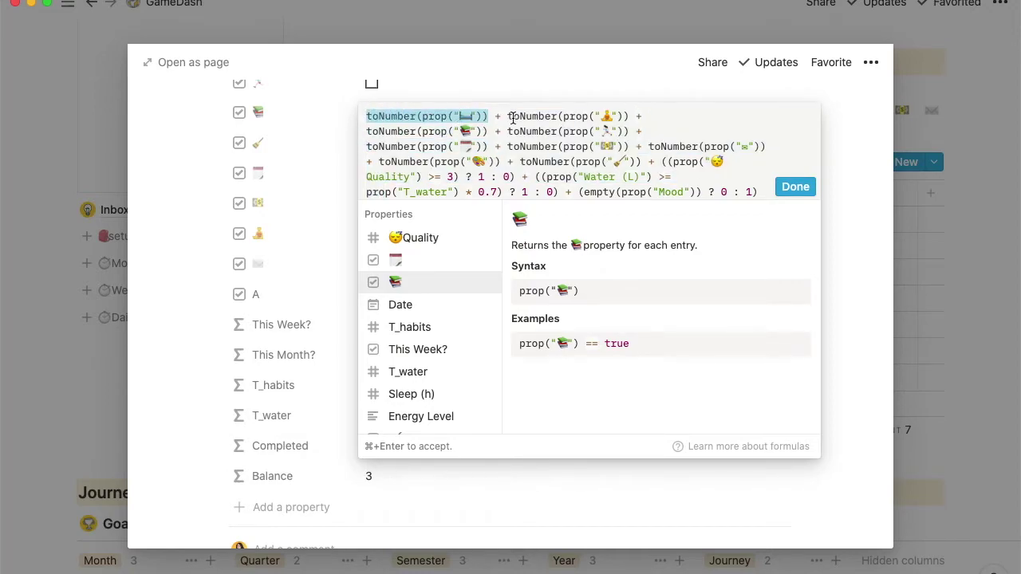
{"action": "left_click_drag", "start_coordinate": [508, 117], "coordinate": [630, 117]}
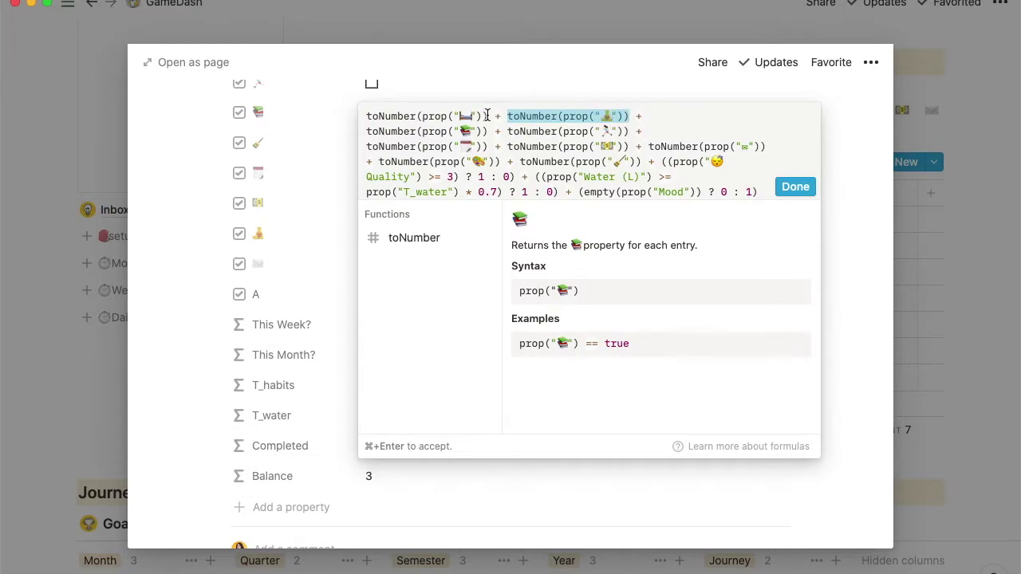
Step: Add toNumber(prop("A")) + at the start of the Completed formula using a copy of the bed term, and tick habit A
{"action": "left_click_drag", "start_coordinate": [487, 116], "coordinate": [362, 116]}
{"action": "key", "text": "super+c"}
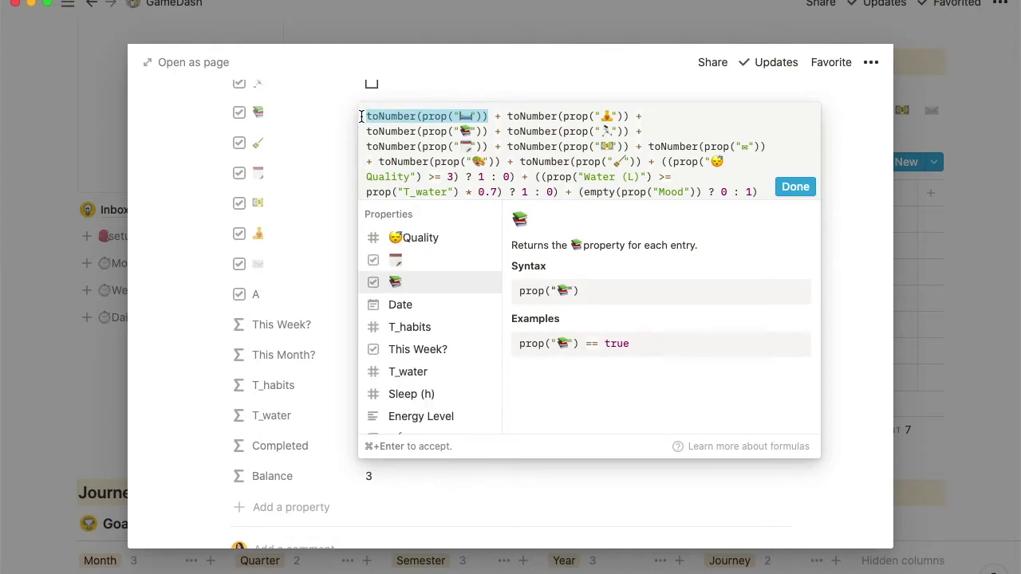
{"action": "left_click", "coordinate": [365, 117]}
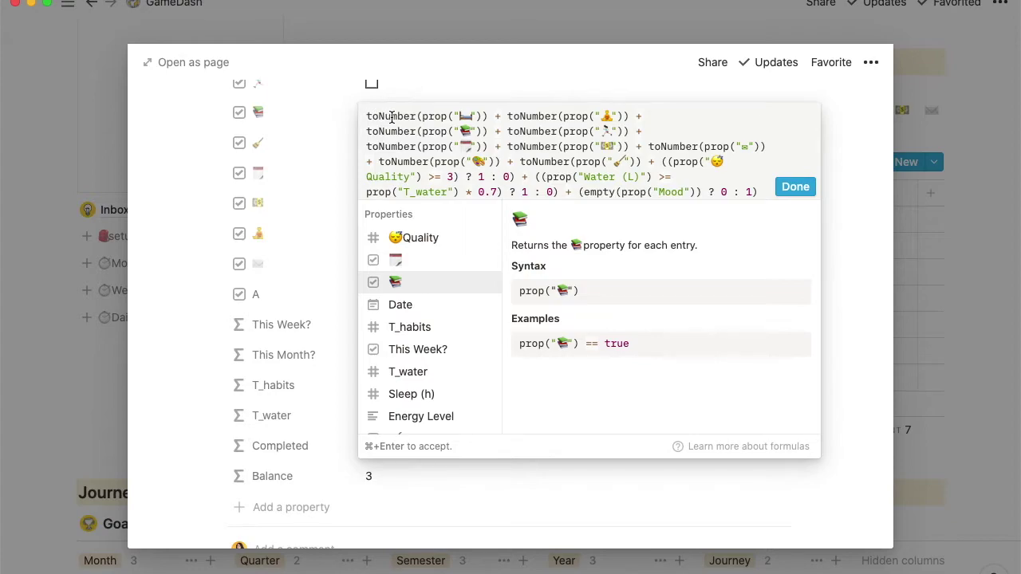
{"action": "key", "text": "super+v"}
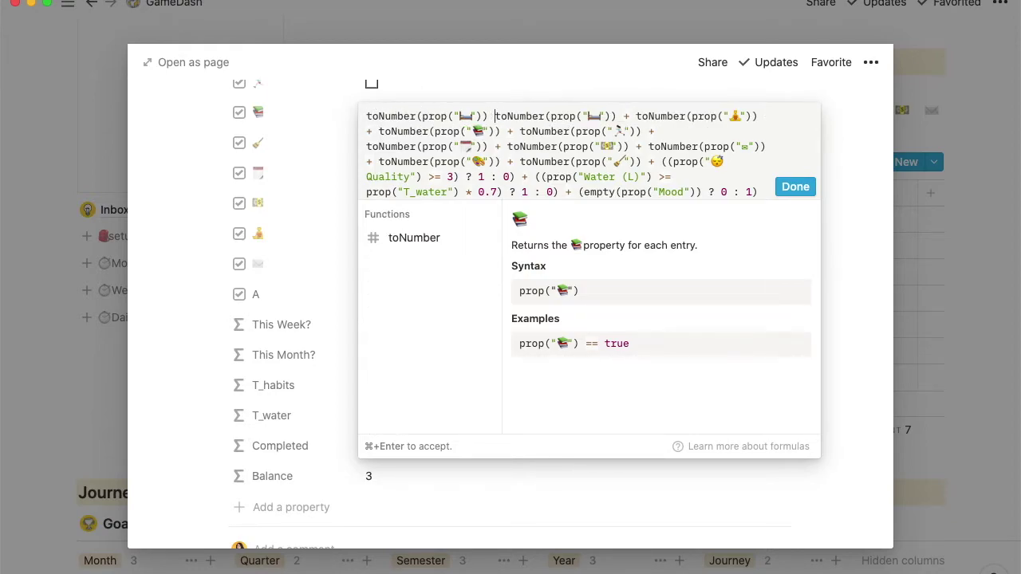
{"action": "type", "text": "+"}
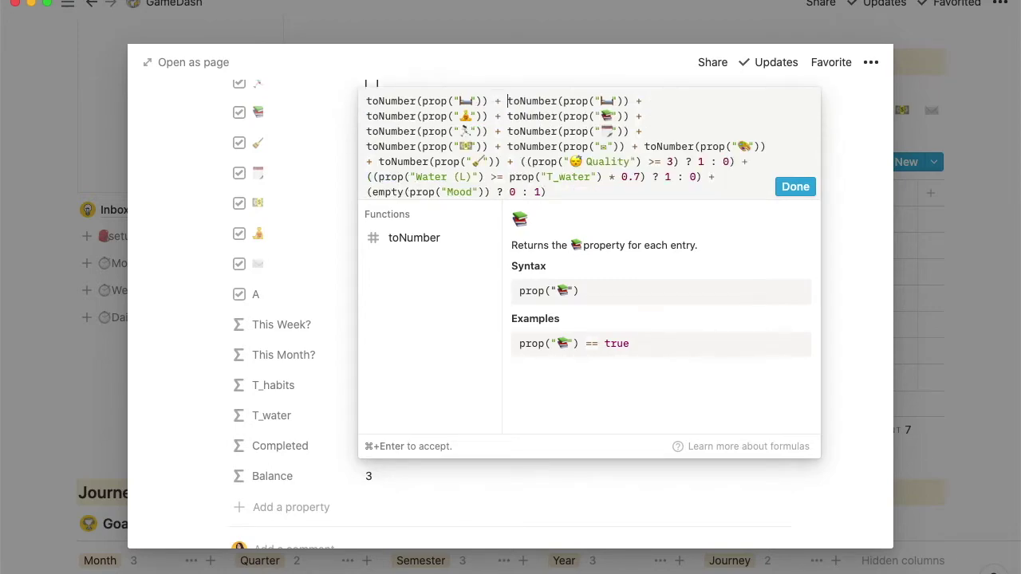
{"action": "left_click", "coordinate": [474, 101]}
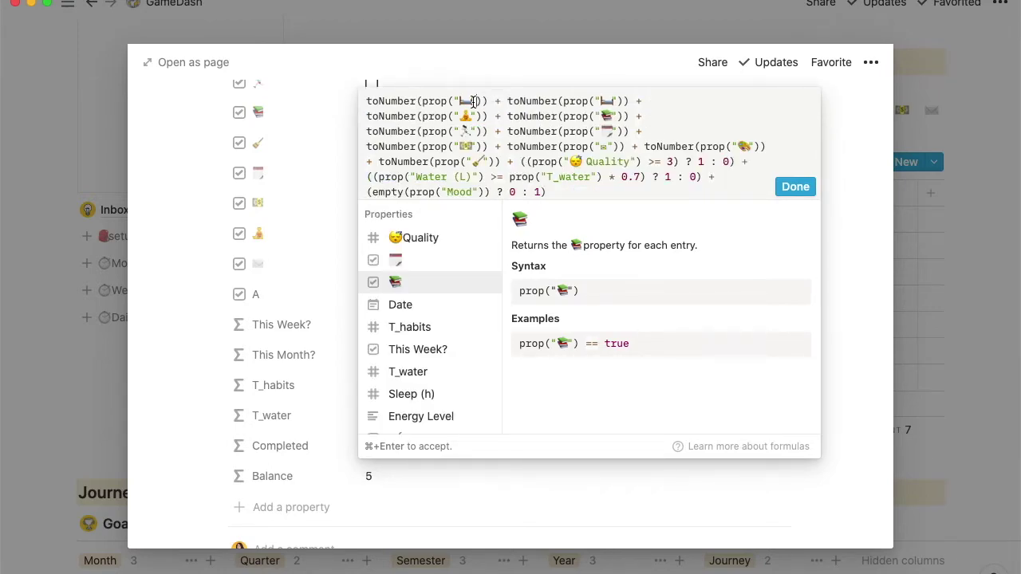
{"action": "key", "text": "shift+Left"}
{"action": "type", "text": "A"}
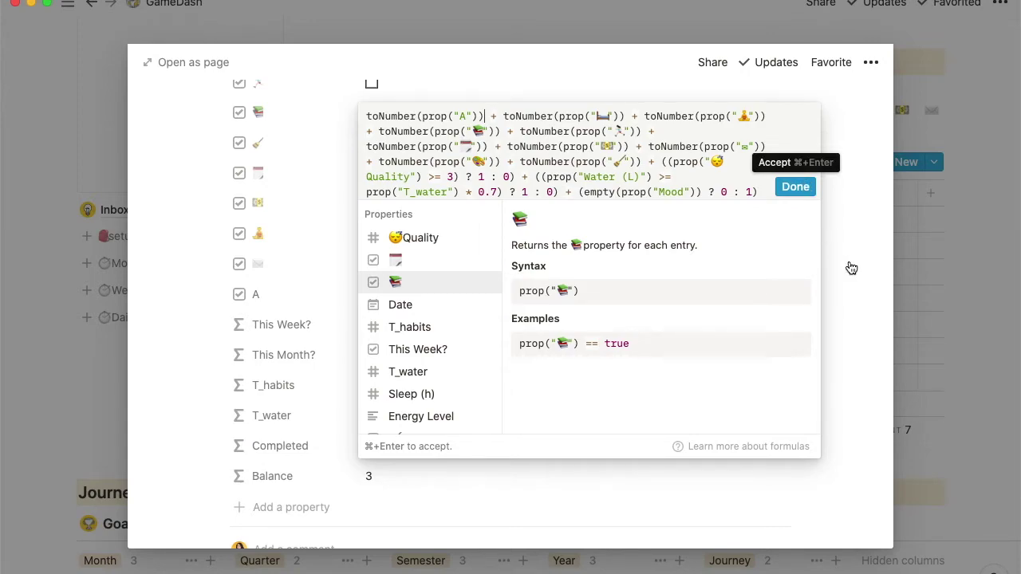
{"action": "left_click", "coordinate": [848, 212]}
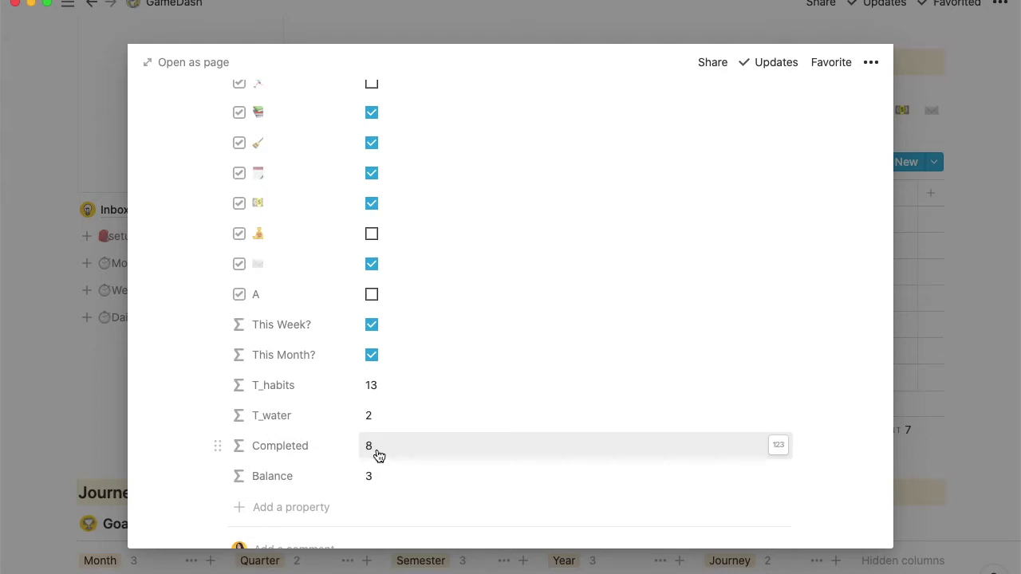
{"action": "left_click", "coordinate": [373, 295]}
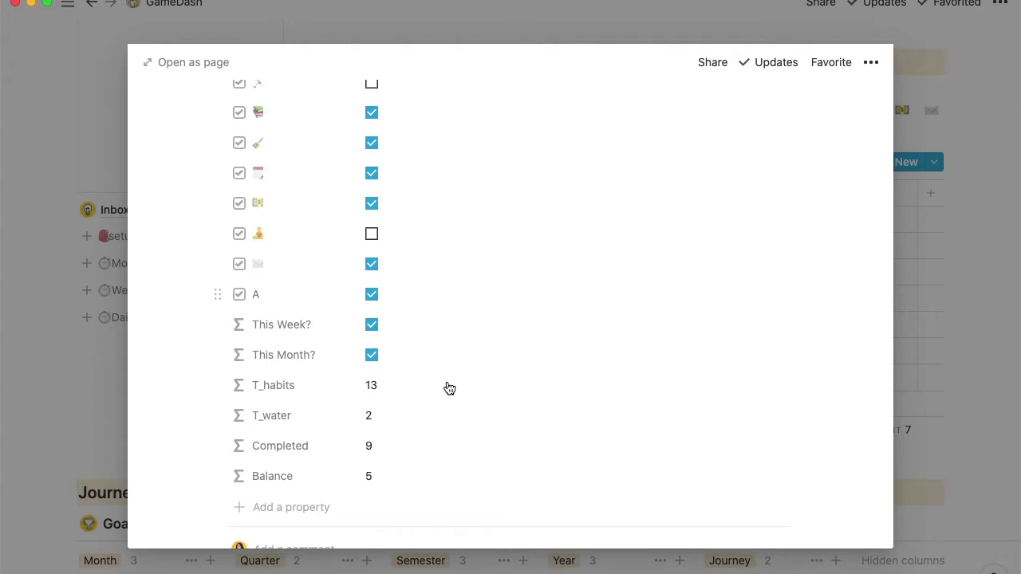
Step: Remove the toNumber(prop("A")) + term from the start of the Completed formula and tick habit A
{"action": "left_click", "coordinate": [386, 447]}
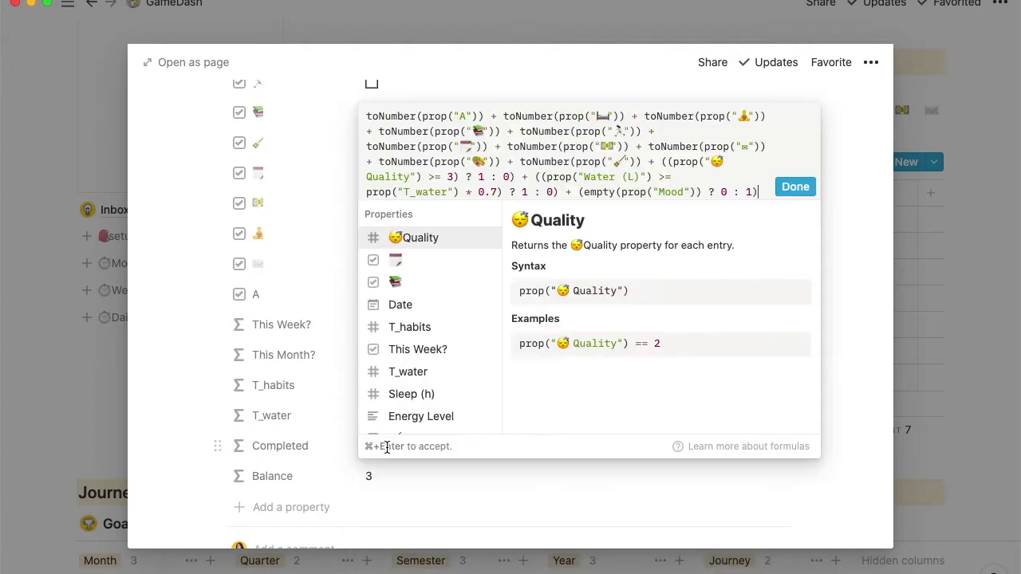
{"action": "left_click", "coordinate": [503, 115]}
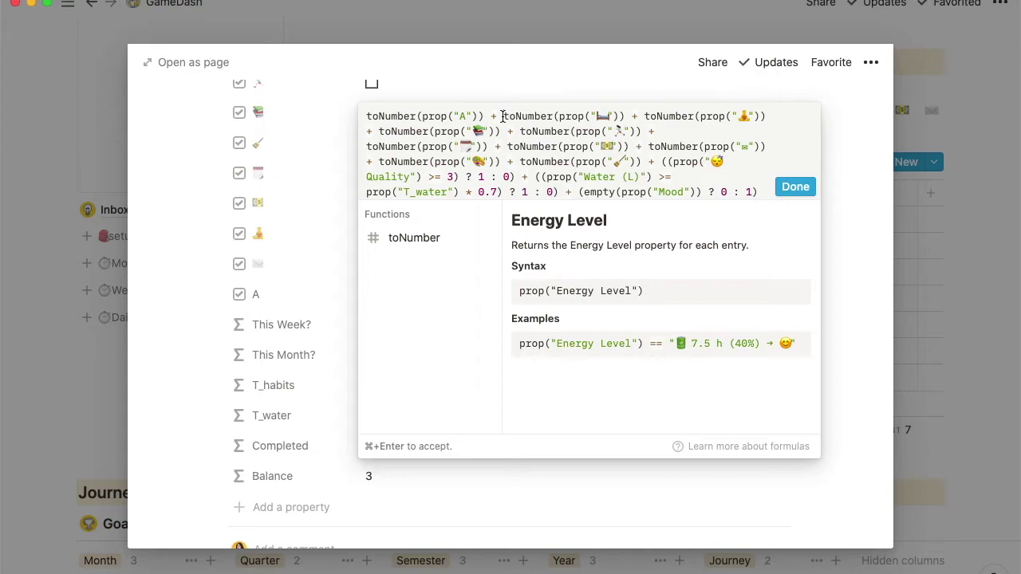
{"action": "key", "text": "super+shift+Left"}
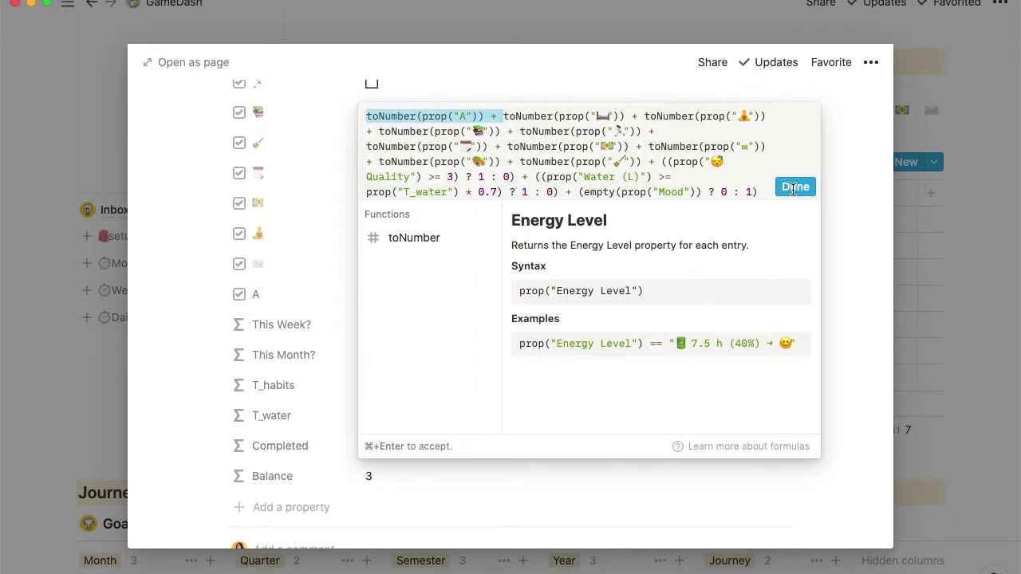
{"action": "key", "text": "BackSpace"}
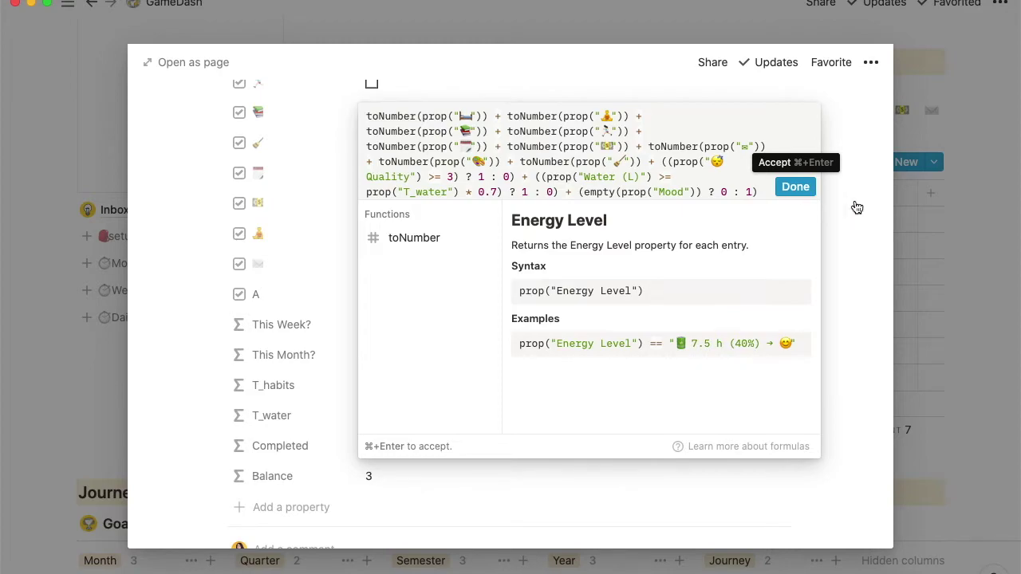
{"action": "key", "text": "super+Return"}
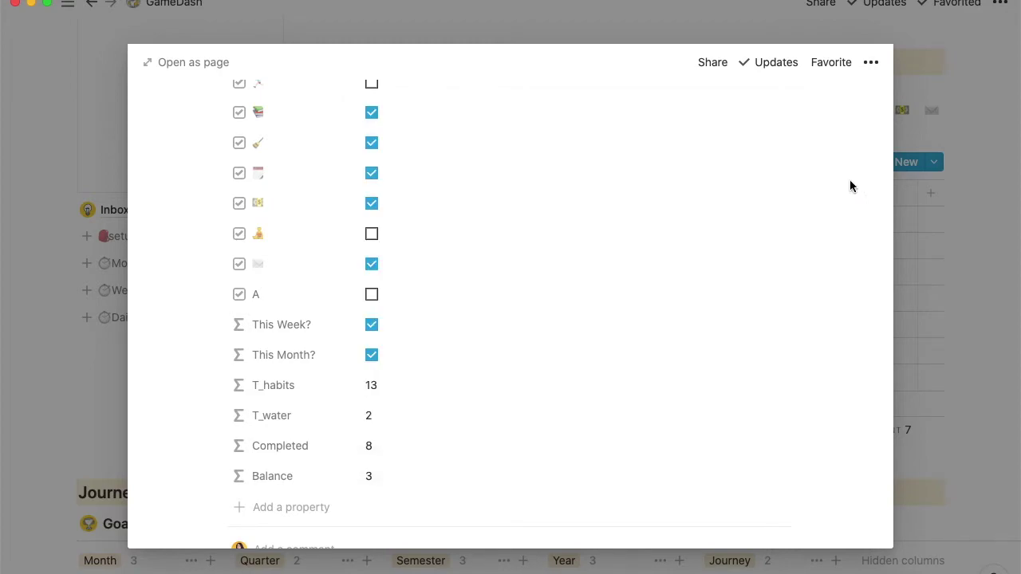
{"action": "left_click", "coordinate": [372, 295]}
Step: Reopen the Completed formula and examine its toNumber(prop()) checkbox terms, starting with the bed term, without editing them
{"action": "left_click", "coordinate": [387, 446]}
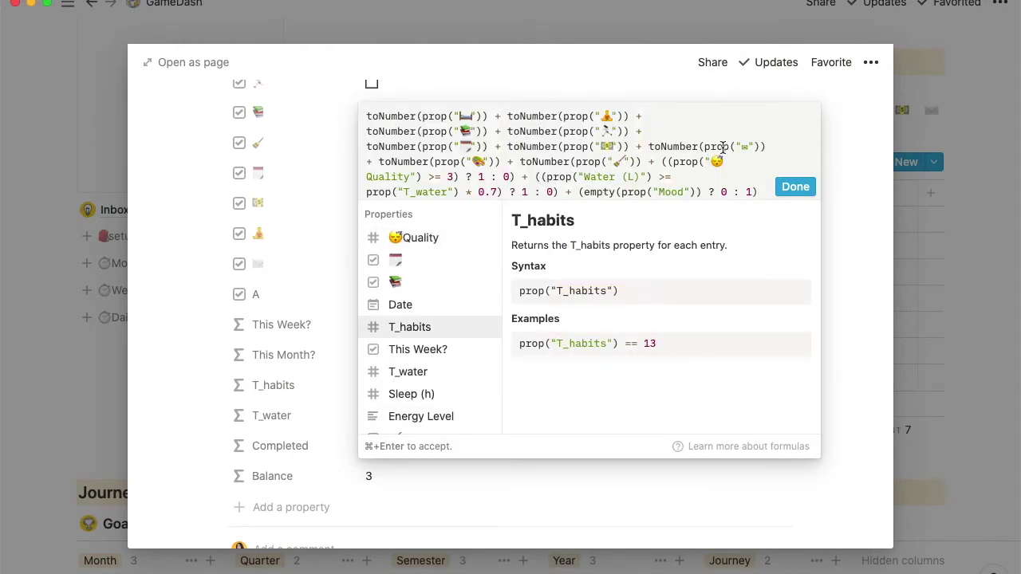
{"action": "left_click", "coordinate": [629, 153]}
{"action": "left_click_drag", "start_coordinate": [630, 154], "coordinate": [367, 116]}
{"action": "left_click", "coordinate": [470, 116]}
{"action": "key", "text": "shift+Home"}
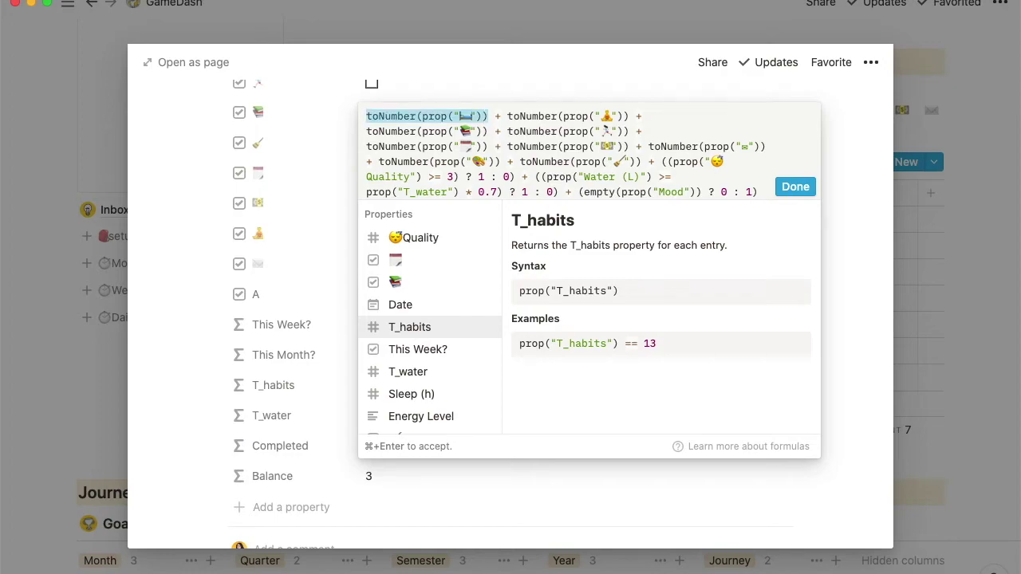
{"action": "key", "text": "shift+Right"}
{"action": "left_click", "coordinate": [532, 119]}
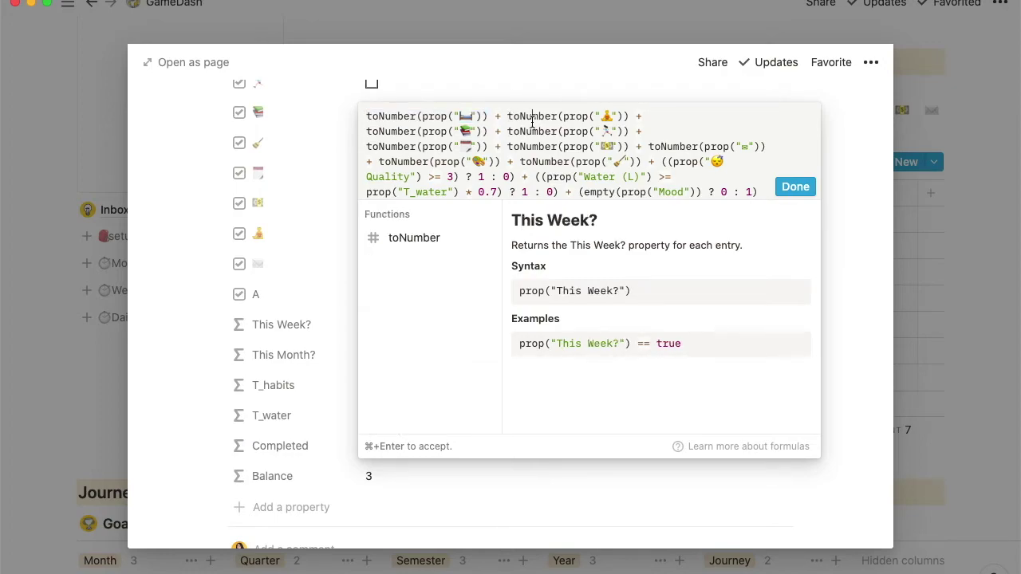
{"action": "left_click", "coordinate": [355, 182]}
Step: Review the Sun entry's sleep, water and mood properties, and examine the sleep Quality condition in the Completed formula
{"action": "scroll", "coordinate": [326, 187], "scroll_direction": "up", "scroll_amount": 3}
{"action": "scroll", "coordinate": [326, 187], "scroll_direction": "up", "scroll_amount": 5}
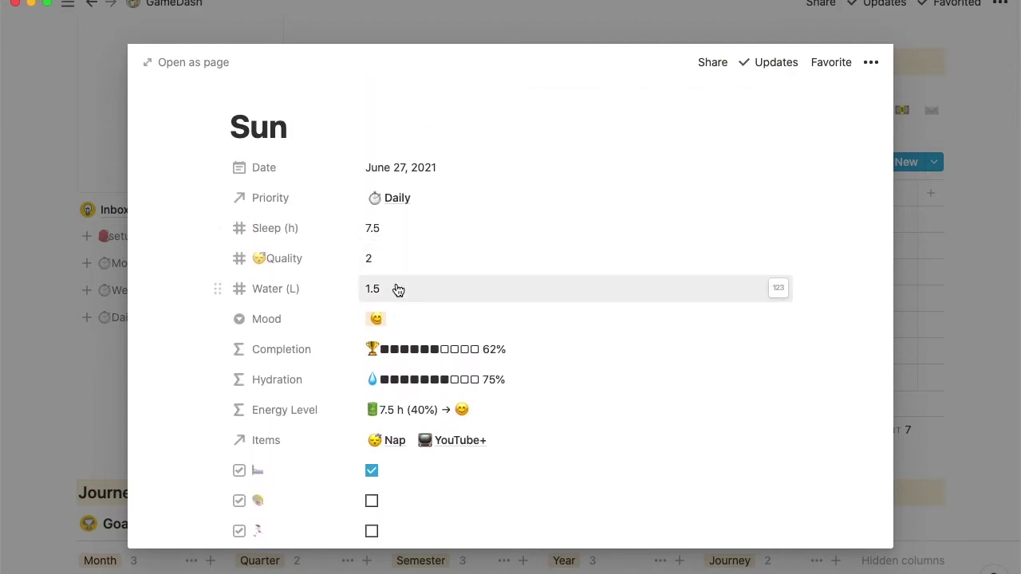
{"action": "scroll", "coordinate": [457, 358], "scroll_direction": "down", "scroll_amount": 1}
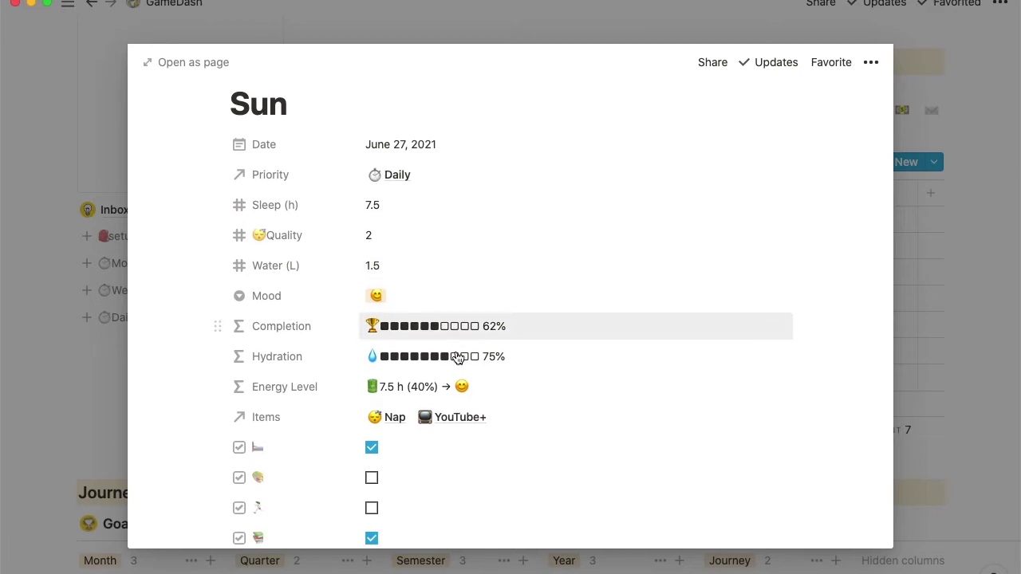
{"action": "scroll", "coordinate": [458, 358], "scroll_direction": "down", "scroll_amount": 7}
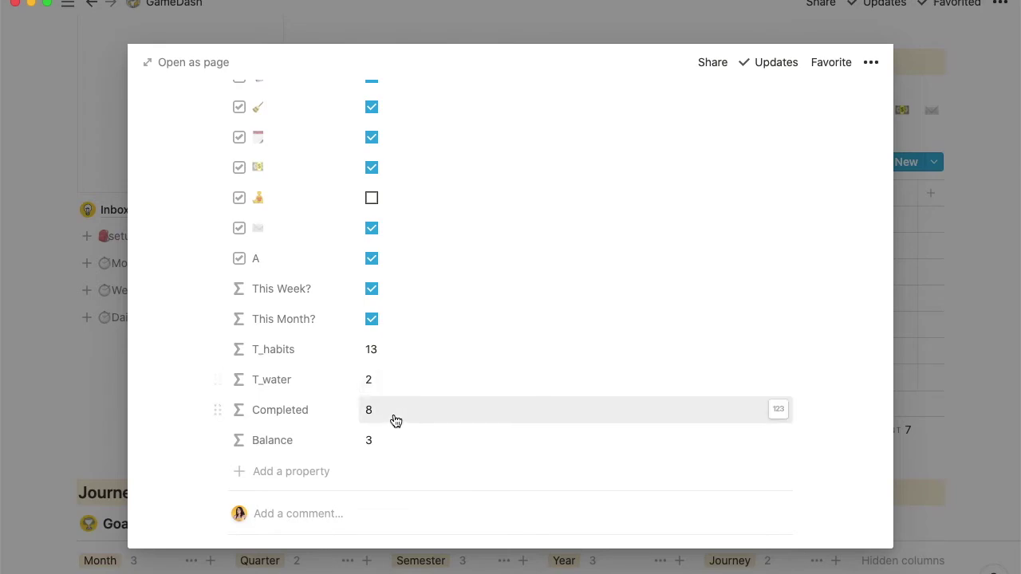
{"action": "left_click", "coordinate": [393, 418]}
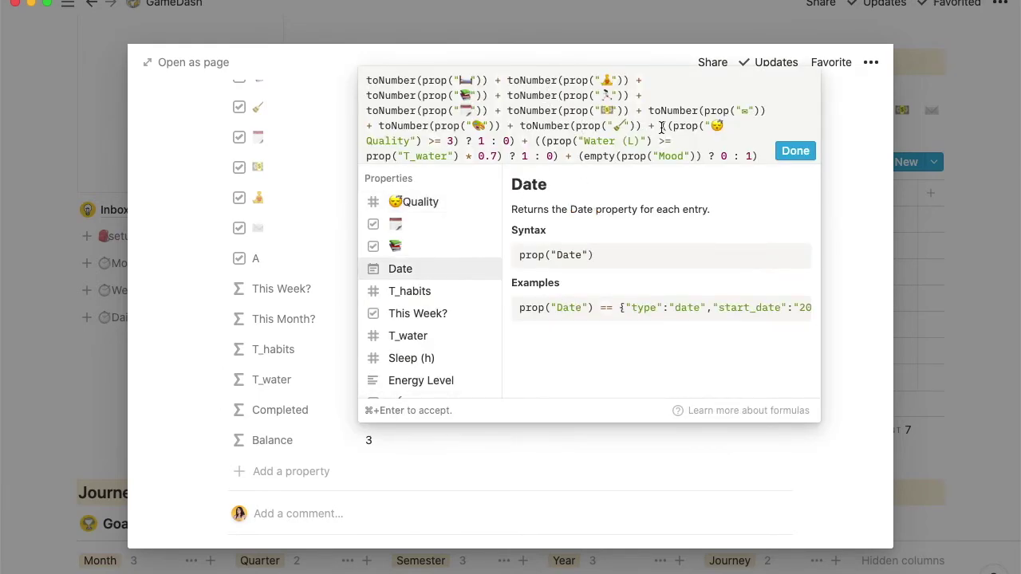
{"action": "left_click_drag", "start_coordinate": [662, 127], "coordinate": [516, 141]}
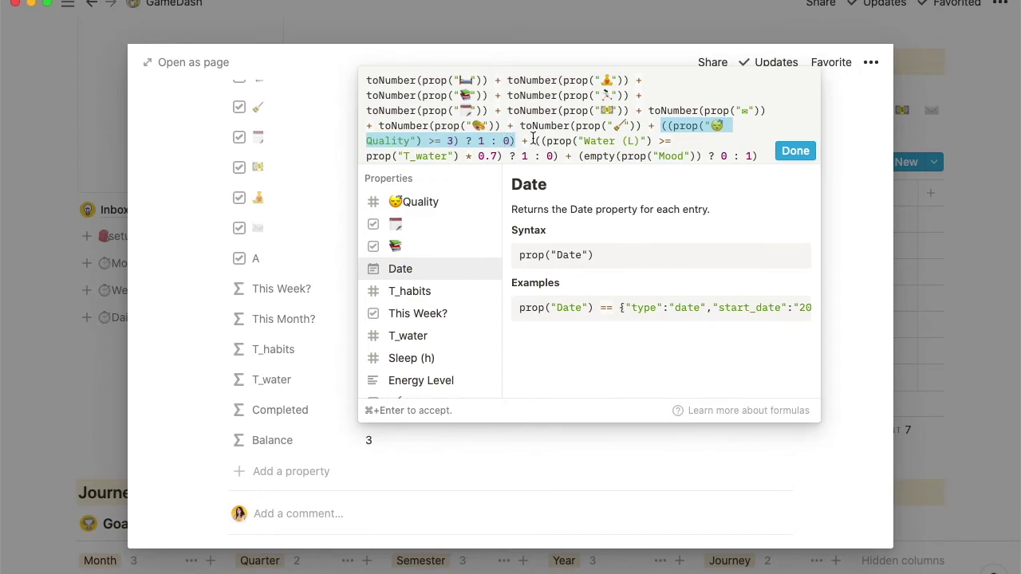
{"action": "left_click", "coordinate": [661, 143]}
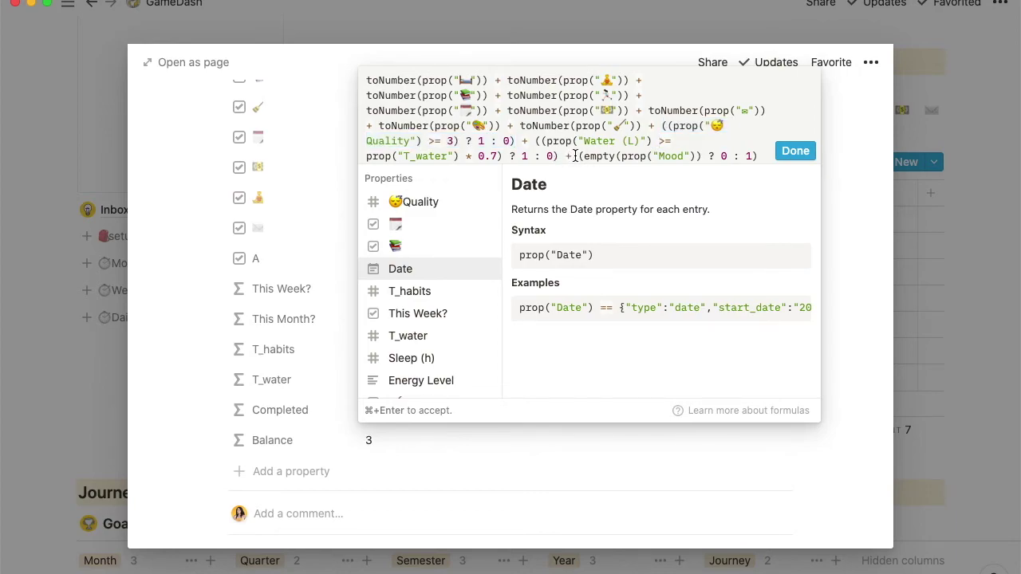
Step: Examine the empty(prop("Mood")) ? 0 : 1 condition at the end of the Completed formula
{"action": "left_click_drag", "start_coordinate": [578, 156], "coordinate": [750, 157]}
{"action": "left_click", "coordinate": [726, 156]}
{"action": "double_click", "coordinate": [748, 156]}
{"action": "left_click", "coordinate": [760, 157]}
Step: Examine the Water (L) condition in the Completed formula, including its prop("T_water") * 0.7 threshold
{"action": "mouse_move", "coordinate": [559, 157]}
{"action": "left_mouse_down"}
{"action": "mouse_move", "coordinate": [535, 141]}
{"action": "mouse_move", "coordinate": [558, 156]}
{"action": "left_mouse_up"}
{"action": "left_click", "coordinate": [535, 141]}
{"action": "left_click", "coordinate": [459, 155]}
{"action": "left_click_drag", "start_coordinate": [366, 155], "coordinate": [496, 156]}
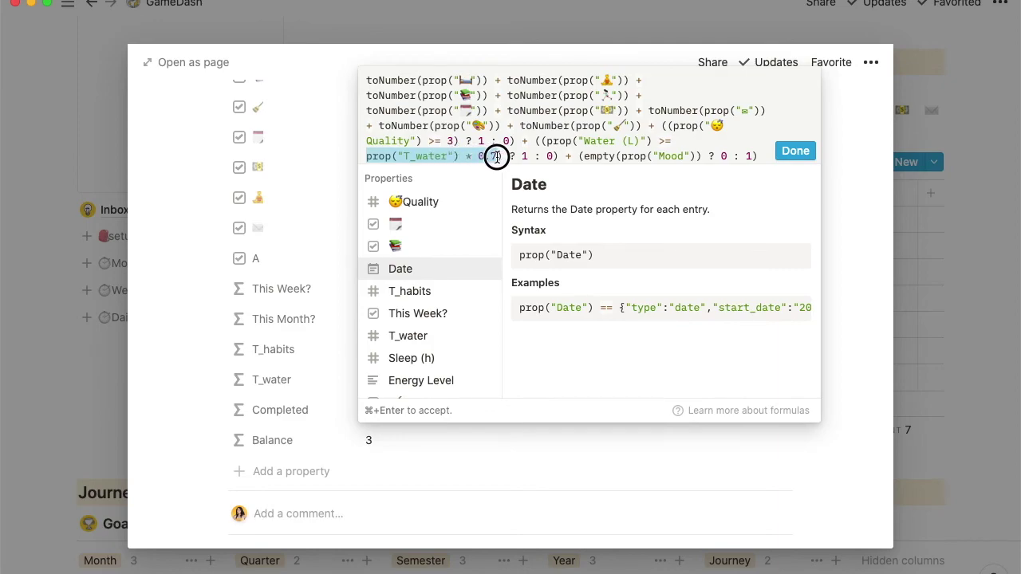
{"action": "left_click", "coordinate": [432, 156]}
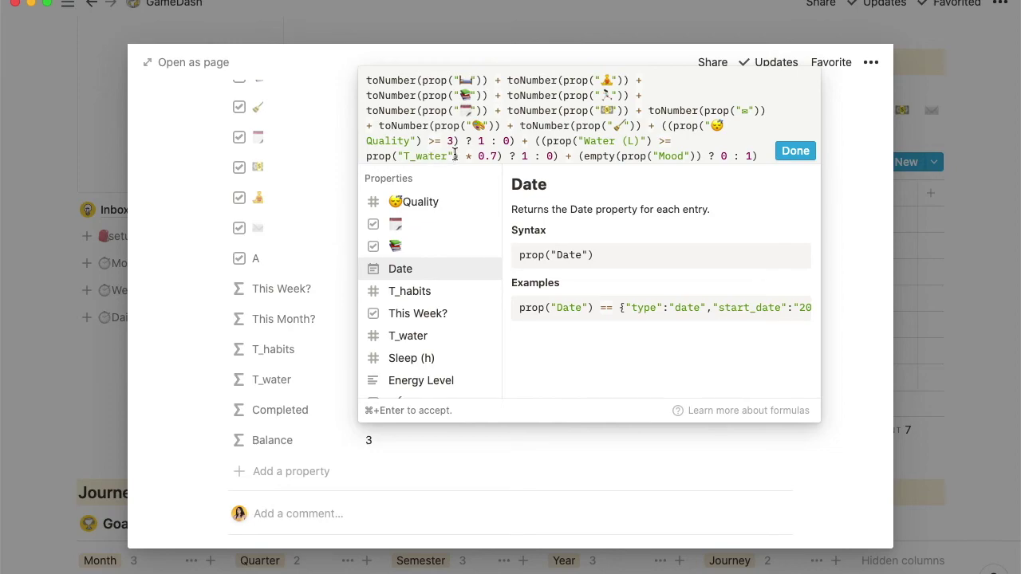
{"action": "left_click", "coordinate": [455, 156]}
{"action": "double_click", "coordinate": [551, 156]}
Step: Examine the sleep Quality >= 3 threshold in the Completed formula
{"action": "left_click_drag", "start_coordinate": [662, 127], "coordinate": [519, 139]}
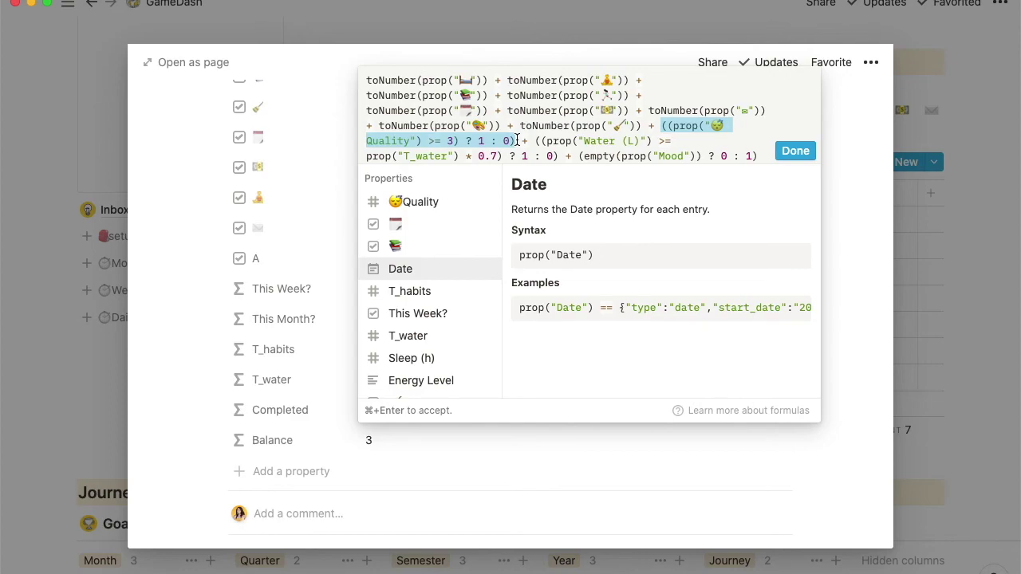
{"action": "left_click", "coordinate": [455, 141]}
{"action": "left_click", "coordinate": [447, 141]}
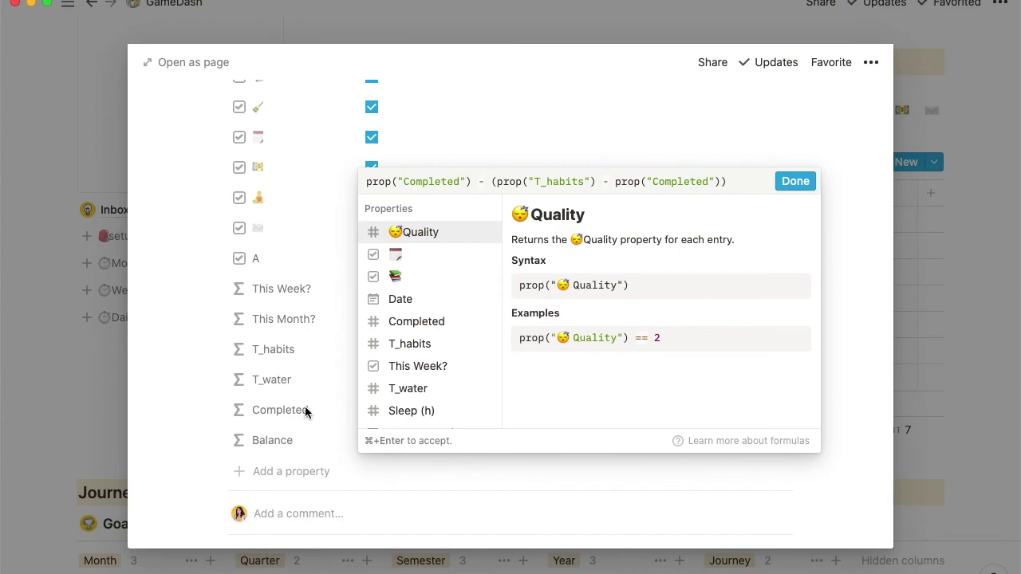
Step: Inspect the Balance formula and the value in the T_water formula, closing both without edits
{"action": "key", "text": "Escape"}
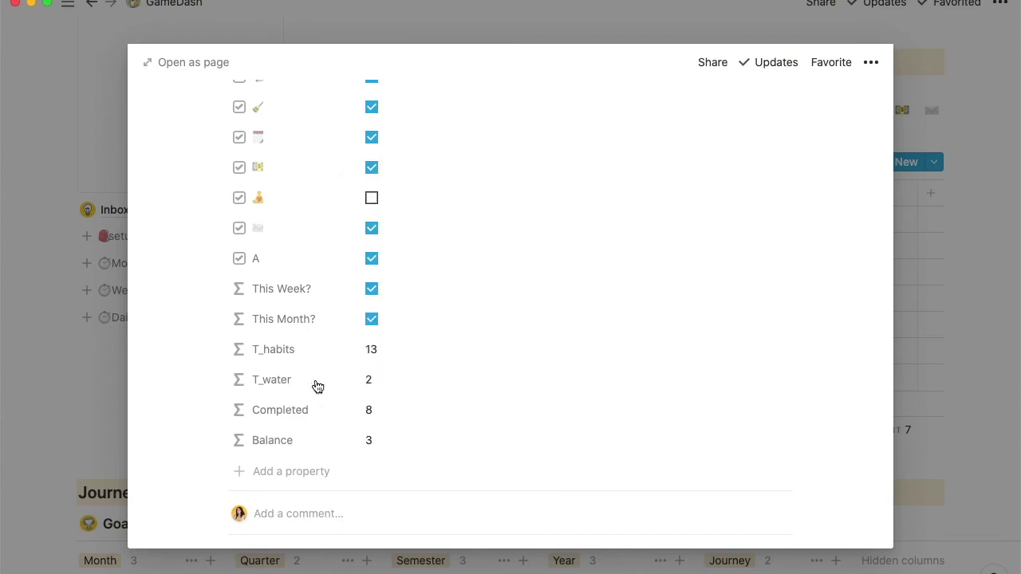
{"action": "left_click", "coordinate": [373, 380]}
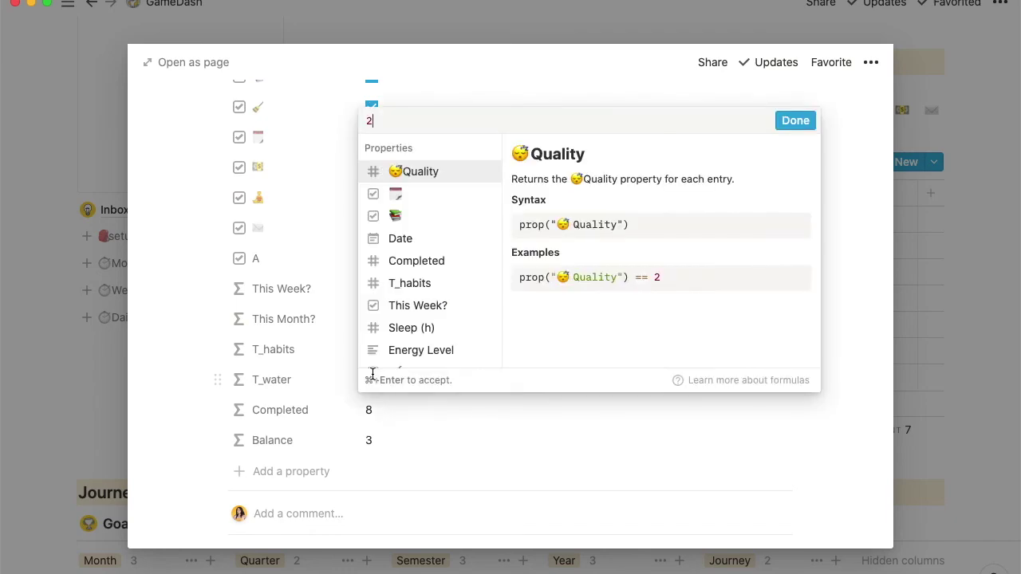
{"action": "double_click", "coordinate": [369, 120]}
{"action": "key", "text": "Escape"}
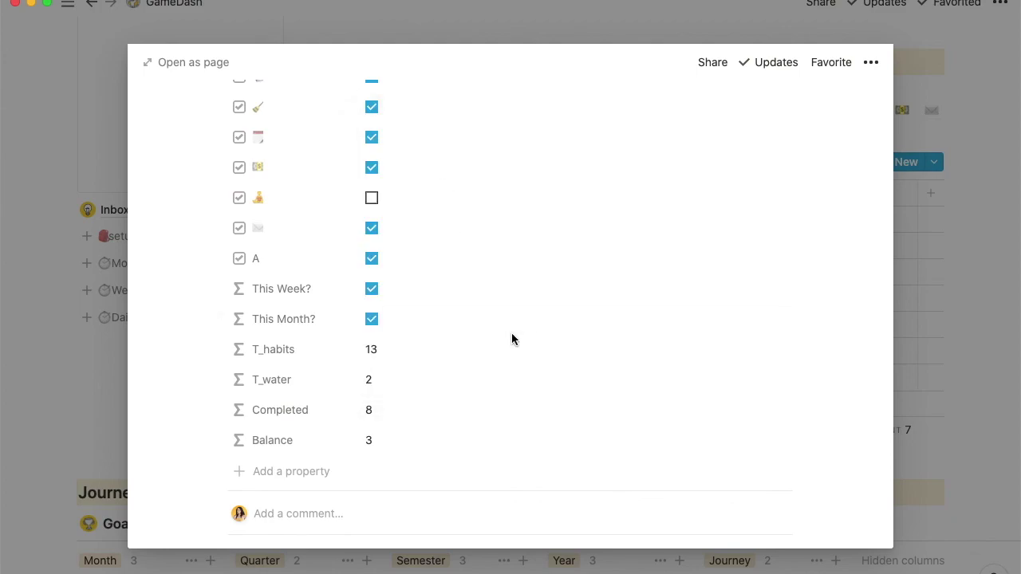
Step: Review the Sun entry's properties, from the Completion and Hydration bars through the habit checkboxes to the Balance formula
{"action": "scroll", "coordinate": [511, 335], "scroll_direction": "up", "scroll_amount": 5}
{"action": "scroll", "coordinate": [514, 341], "scroll_direction": "up", "scroll_amount": 2}
{"action": "scroll", "coordinate": [514, 341], "scroll_direction": "down", "scroll_amount": 8}
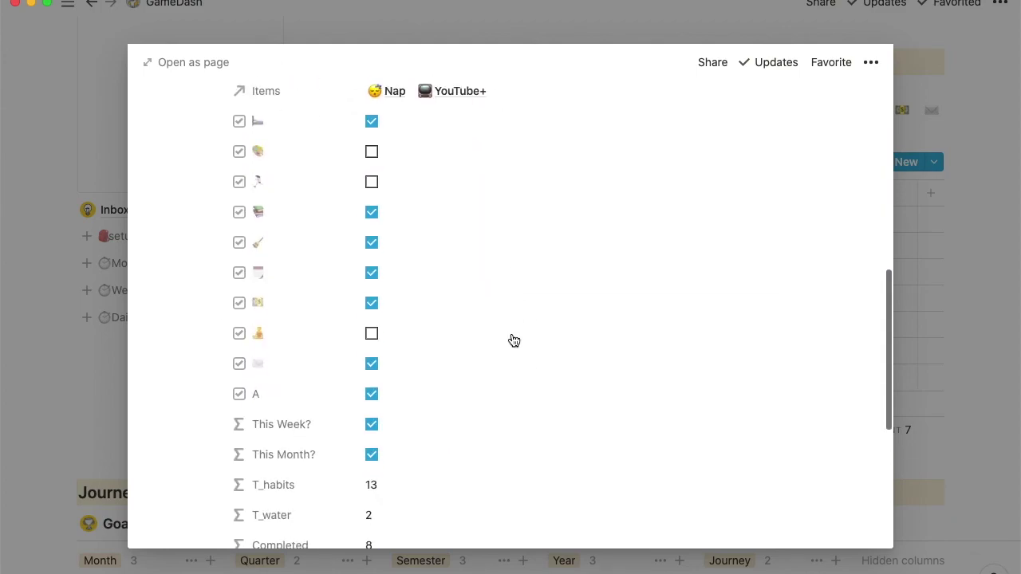
{"action": "scroll", "coordinate": [513, 341], "scroll_direction": "up", "scroll_amount": 2}
{"action": "scroll", "coordinate": [514, 340], "scroll_direction": "up", "scroll_amount": 3}
{"action": "scroll", "coordinate": [514, 341], "scroll_direction": "down", "scroll_amount": 1}
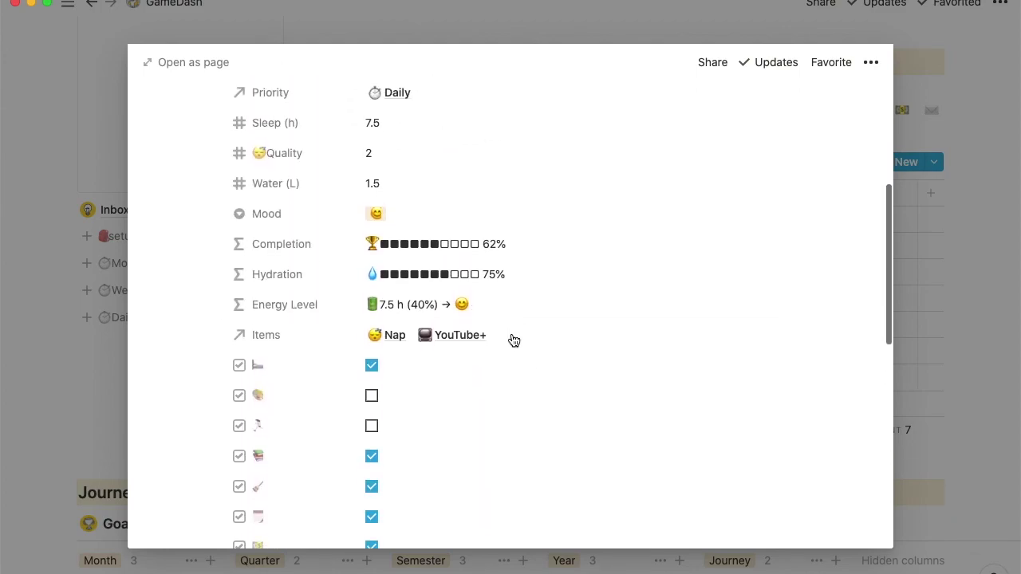
{"action": "scroll", "coordinate": [514, 341], "scroll_direction": "down", "scroll_amount": 5}
{"action": "scroll", "coordinate": [514, 341], "scroll_direction": "down", "scroll_amount": 2}
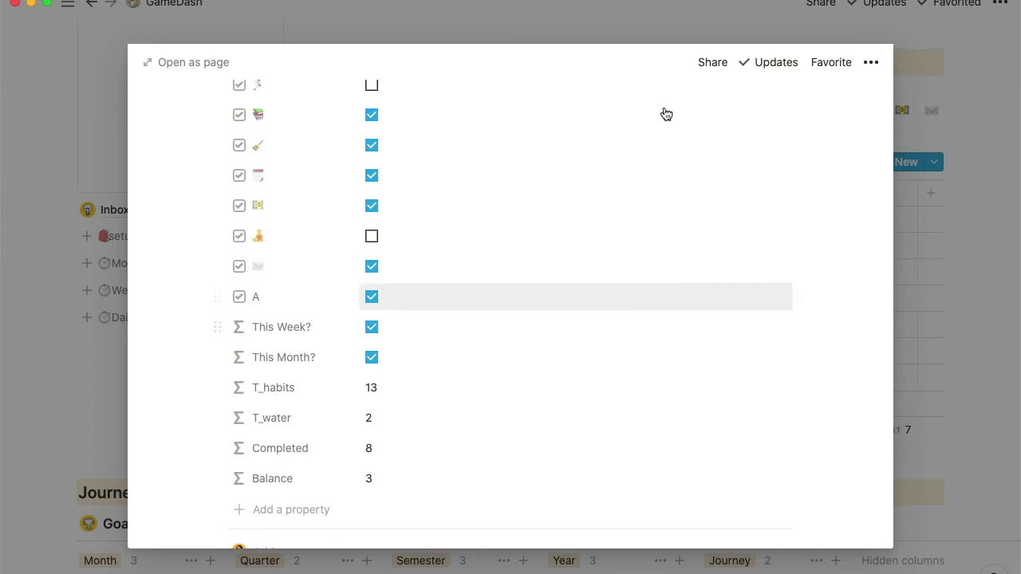
{"action": "scroll", "coordinate": [625, 223], "scroll_direction": "up", "scroll_amount": 10}
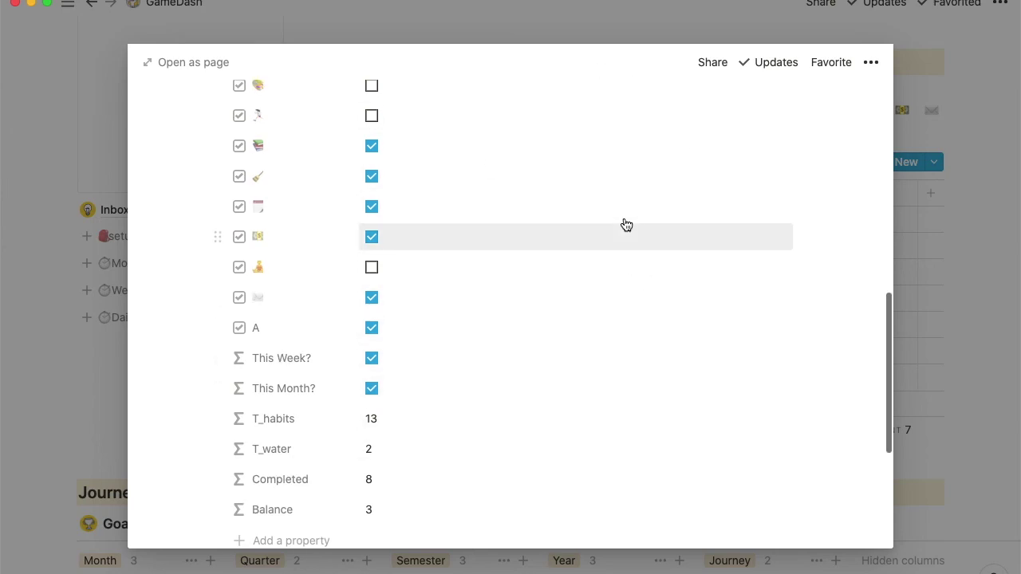